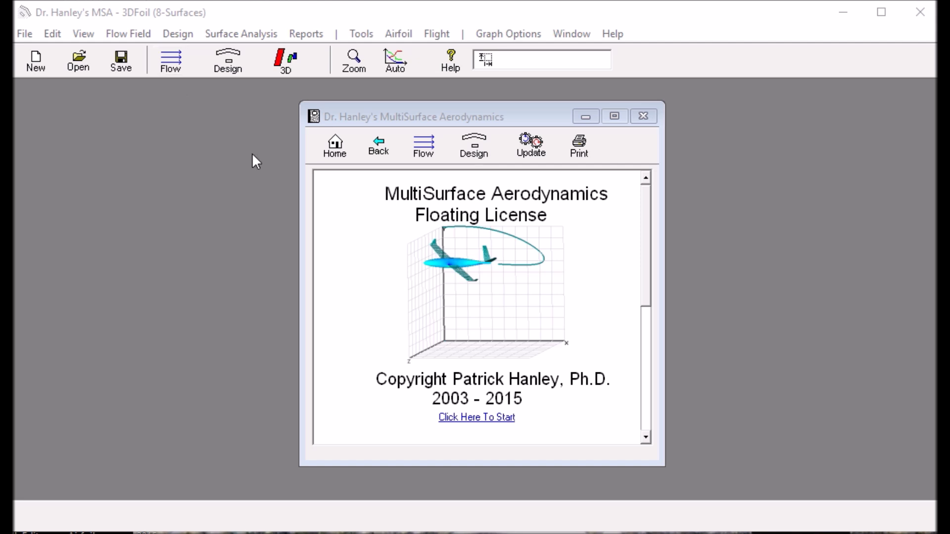
Open the surface design editor and move surface 1 up from the origin to about (-0.04, 0.40).
{"action": "left_click", "coordinate": [226, 61]}
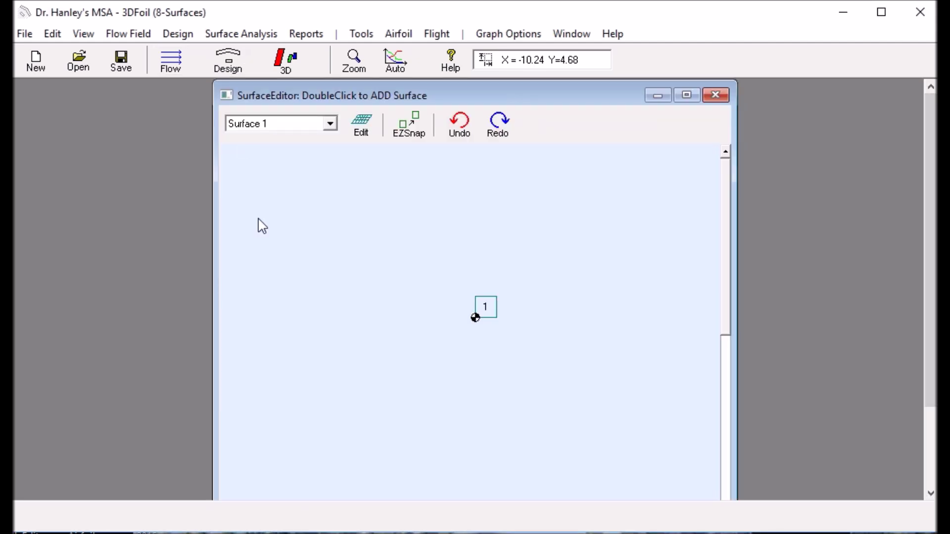
{"action": "left_click", "coordinate": [487, 308]}
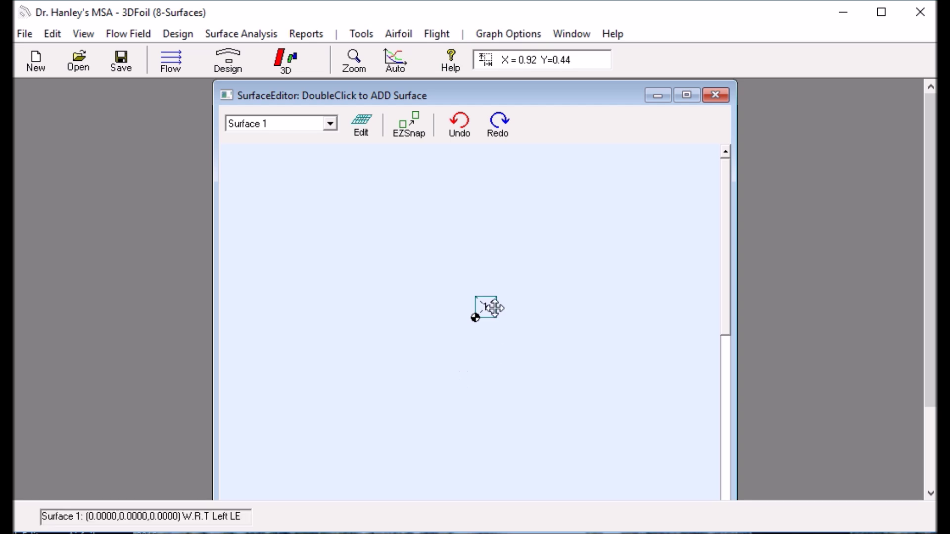
{"action": "left_click_drag", "start_coordinate": [493, 307], "coordinate": [492, 299]}
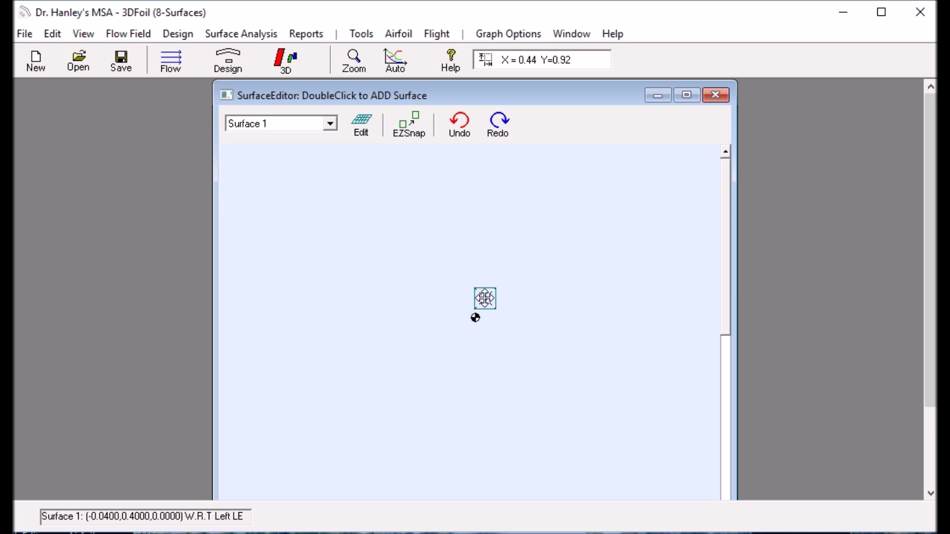
Open surface 1 for editing and set its span to 30 in.
{"action": "double_click", "coordinate": [485, 299]}
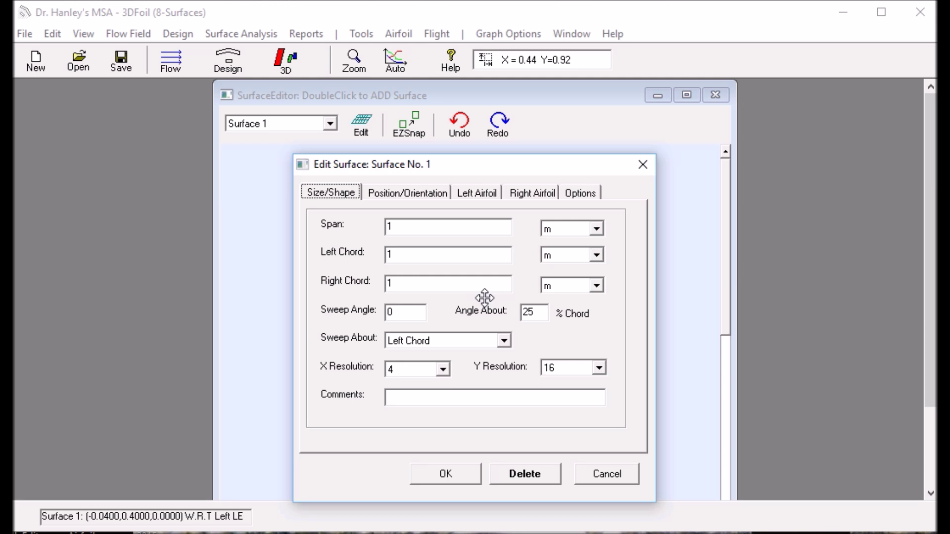
{"action": "left_click_drag", "start_coordinate": [457, 171], "coordinate": [499, 149]}
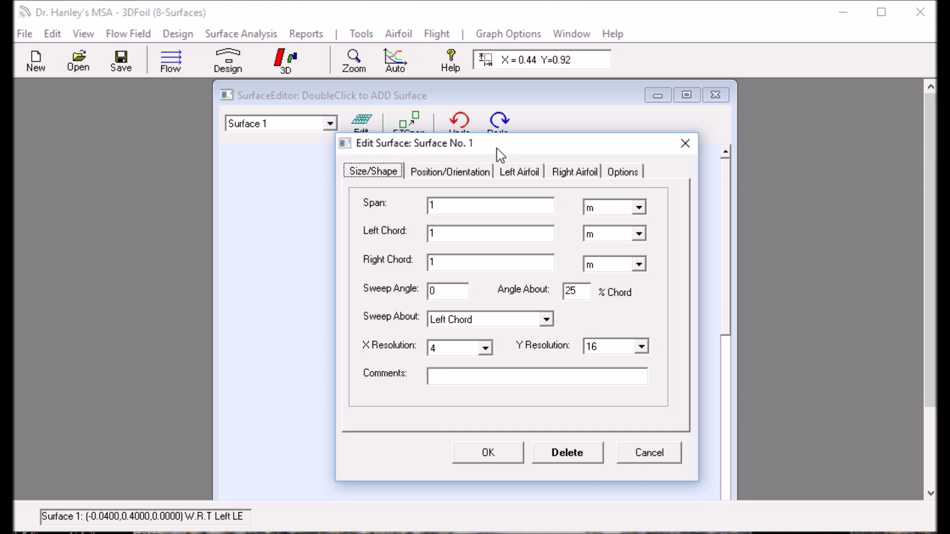
{"action": "left_click", "coordinate": [444, 208]}
{"action": "left_click_drag", "start_coordinate": [445, 208], "coordinate": [421, 216]}
{"action": "type", "text": "30"}
{"action": "left_click", "coordinate": [639, 208]}
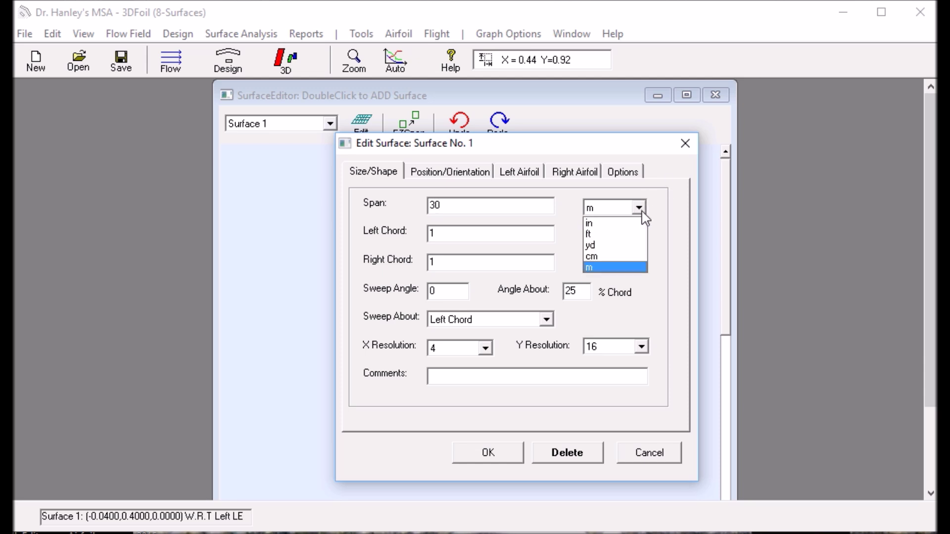
{"action": "left_click", "coordinate": [616, 224]}
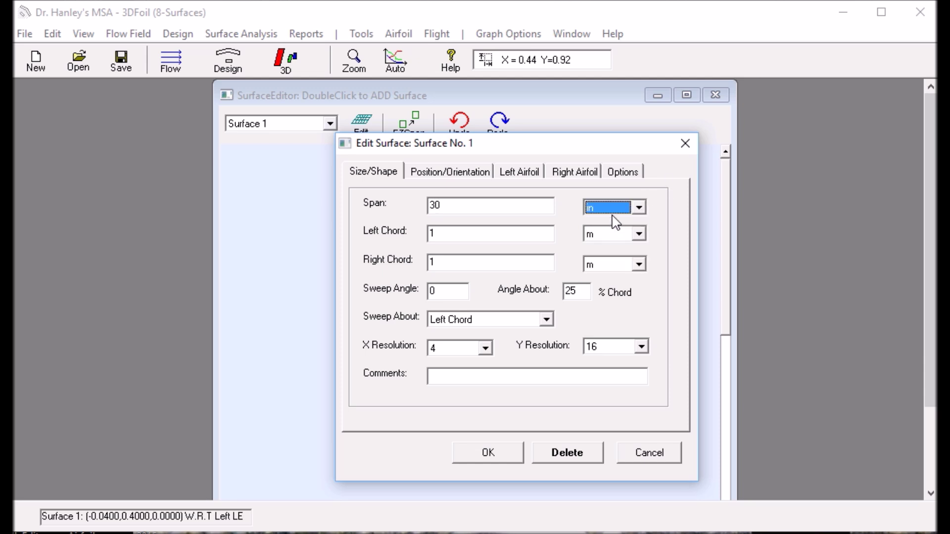
Set surface 1's left chord to 12 in and right chord to 8 in, and apply the dimensions.
{"action": "left_click", "coordinate": [476, 234]}
{"action": "type", "text": "2"}
{"action": "left_click", "coordinate": [638, 236]}
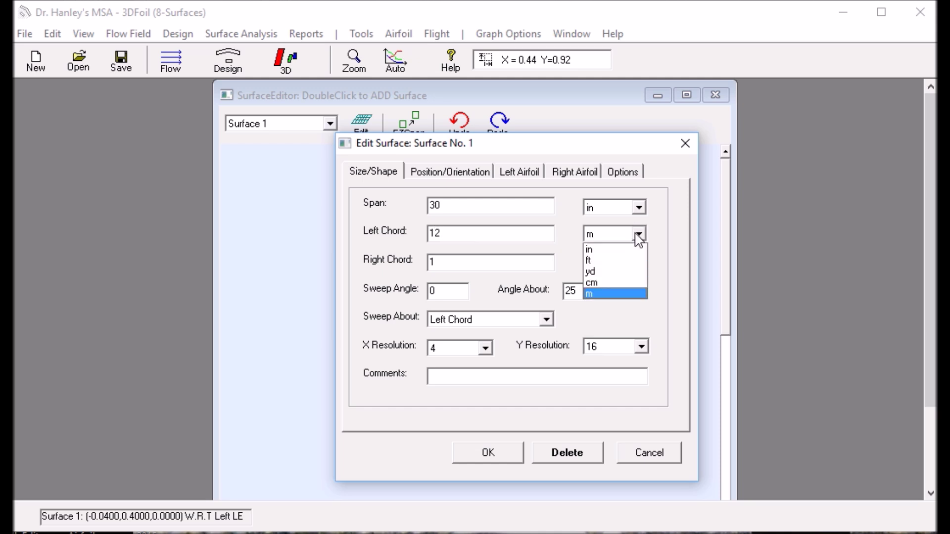
{"action": "left_click", "coordinate": [599, 250]}
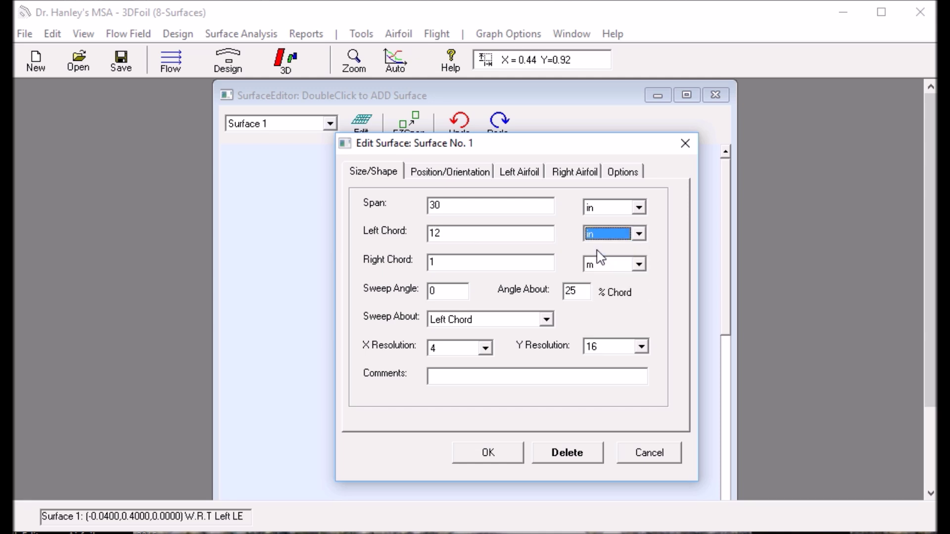
{"action": "double_click", "coordinate": [461, 262]}
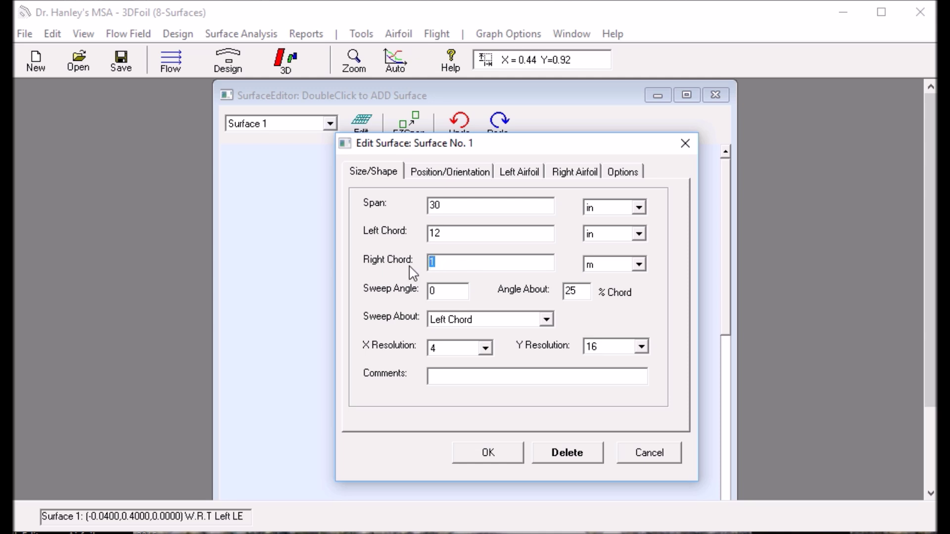
{"action": "type", "text": "8"}
{"action": "left_click", "coordinate": [639, 265]}
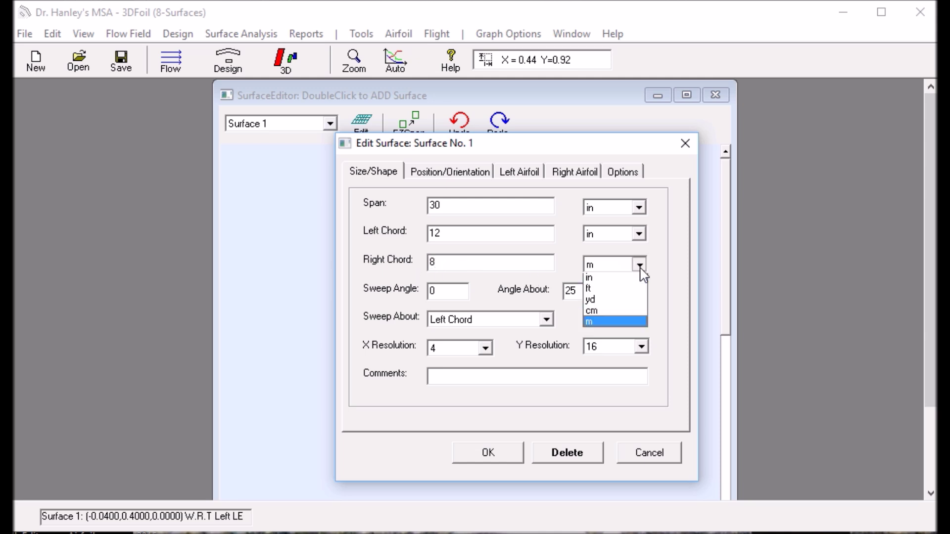
{"action": "left_click", "coordinate": [606, 278]}
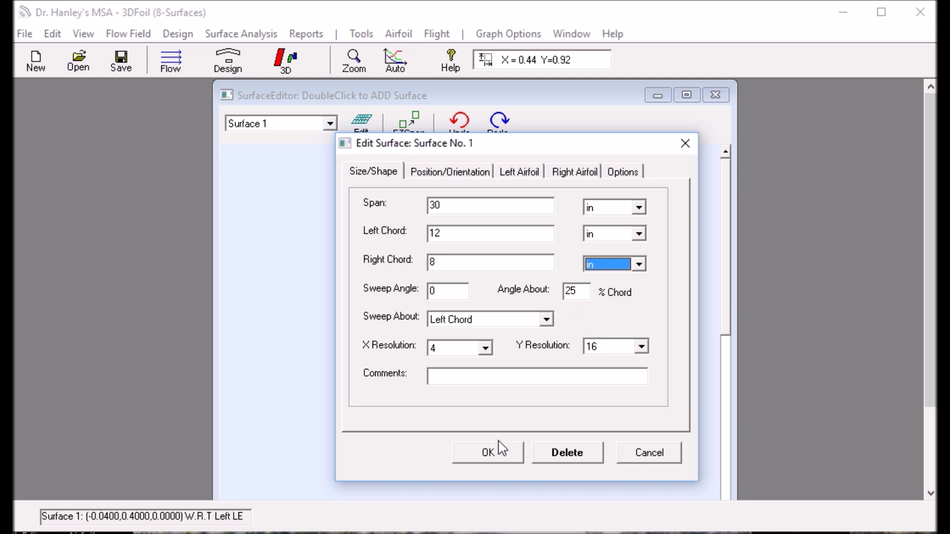
{"action": "left_click", "coordinate": [492, 452]}
Move surface 1 down so the leading edge of its wide end sits near the origin, at about (-0.01, 0.02).
{"action": "left_click", "coordinate": [354, 59]}
{"action": "left_click_drag", "start_coordinate": [443, 271], "coordinate": [513, 351]}
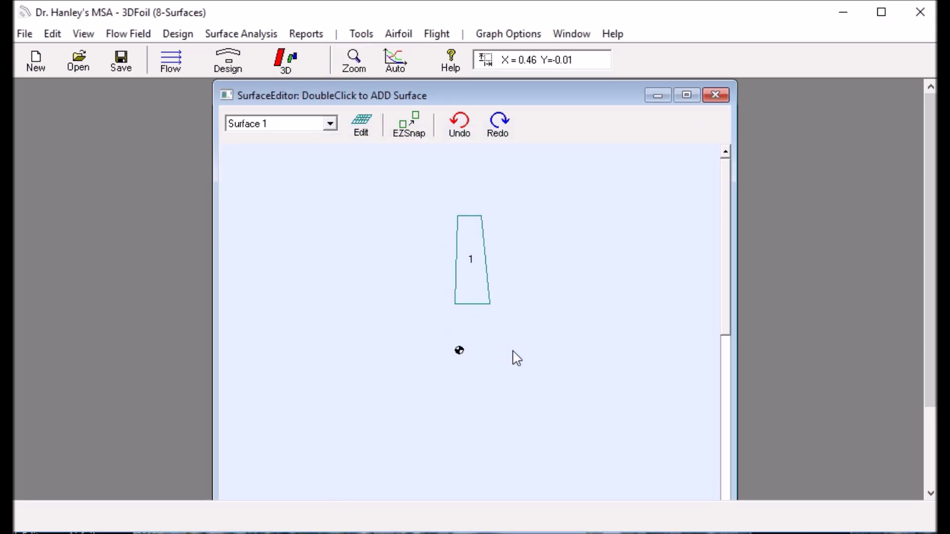
{"action": "left_click_drag", "start_coordinate": [481, 287], "coordinate": [486, 334]}
Give surface 1 a sweep angle of 30 measured about 0 % chord.
{"action": "double_click", "coordinate": [485, 334]}
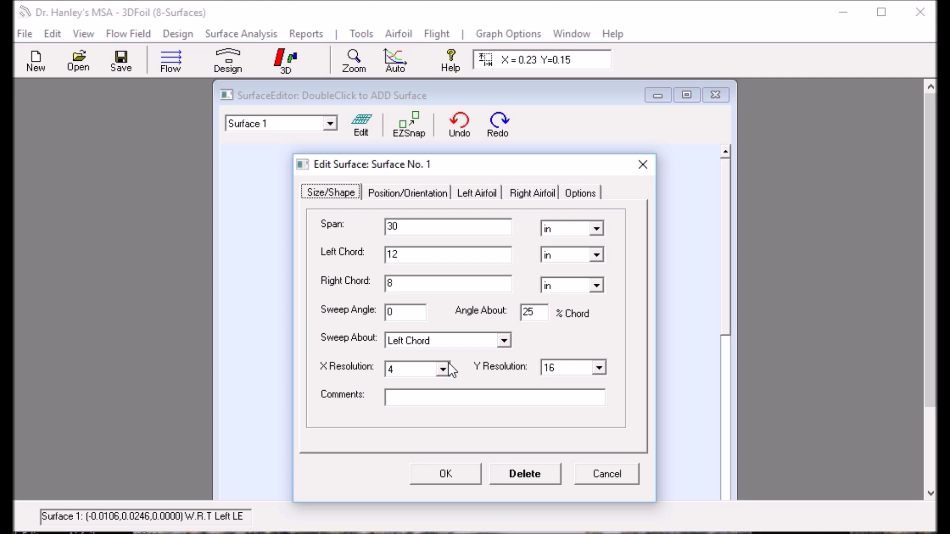
{"action": "double_click", "coordinate": [389, 312]}
{"action": "type", "text": "30"}
{"action": "double_click", "coordinate": [525, 315]}
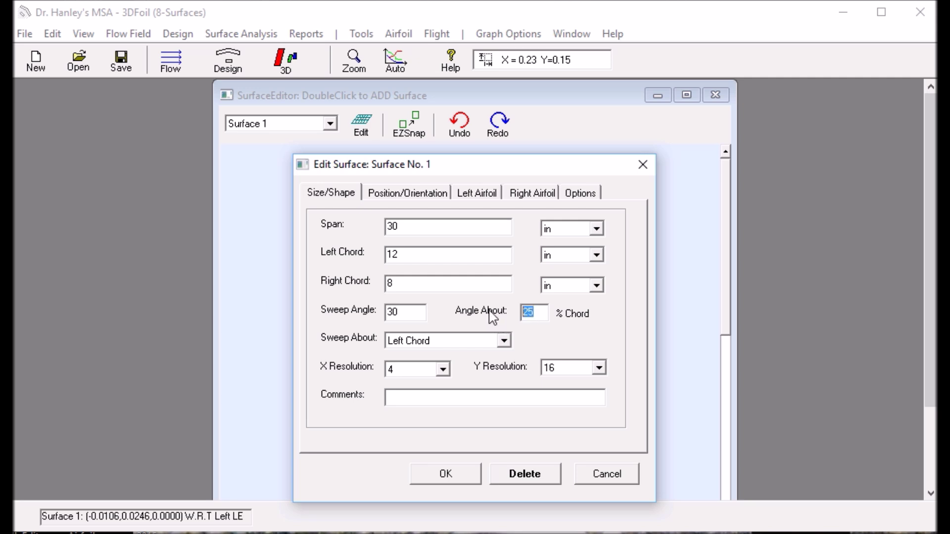
{"action": "type", "text": "0"}
Set surface 1's X resolution to 16 and apply the changes.
{"action": "left_click", "coordinate": [443, 369]}
{"action": "scroll", "coordinate": [408, 449], "scroll_direction": "down", "scroll_amount": 2}
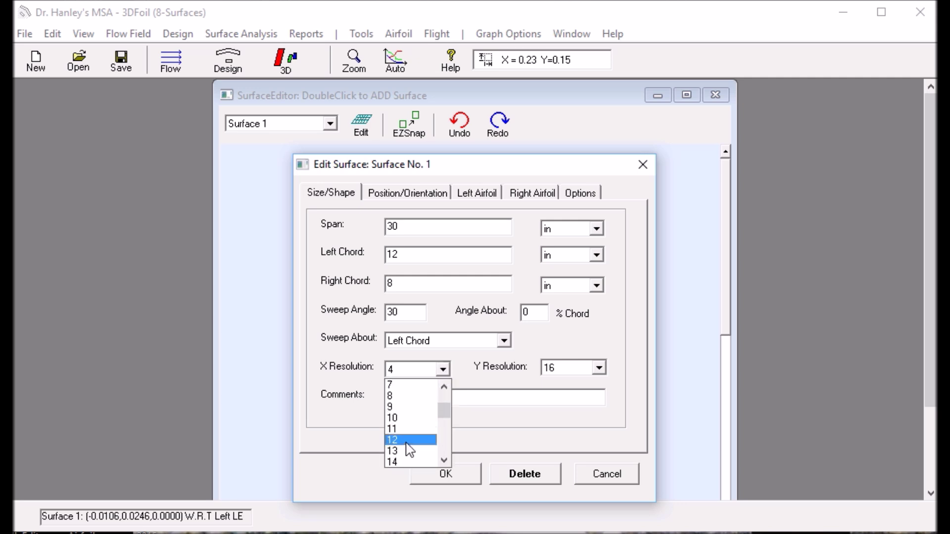
{"action": "scroll", "coordinate": [408, 445], "scroll_direction": "down", "scroll_amount": 2}
{"action": "left_click", "coordinate": [409, 416]}
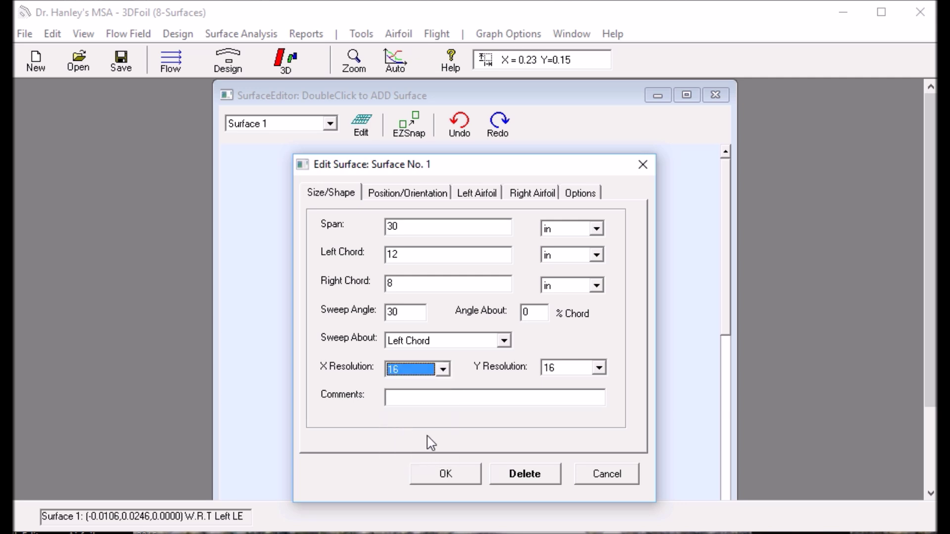
{"action": "left_click", "coordinate": [446, 474]}
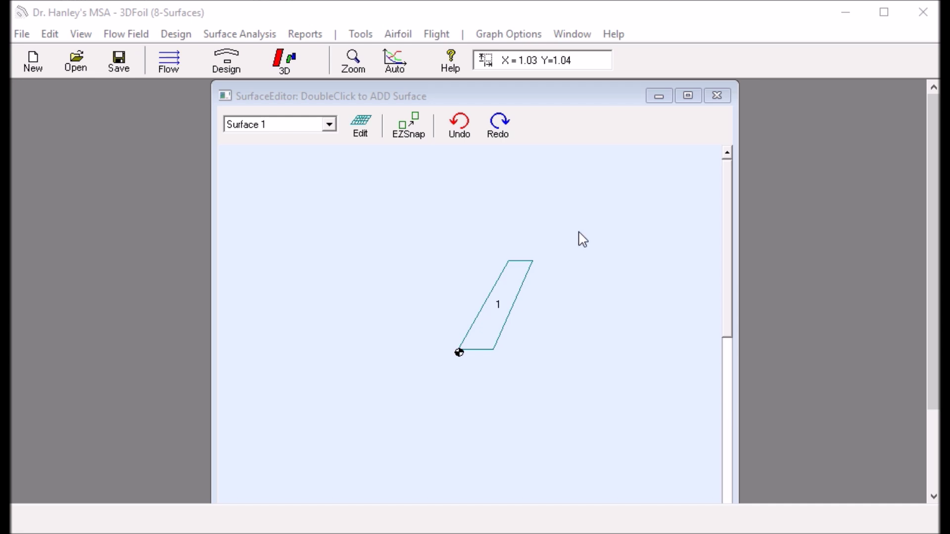
Add a second surface just beyond the narrow end of surface 1 and set its span to 4 in.
{"action": "left_click", "coordinate": [525, 246]}
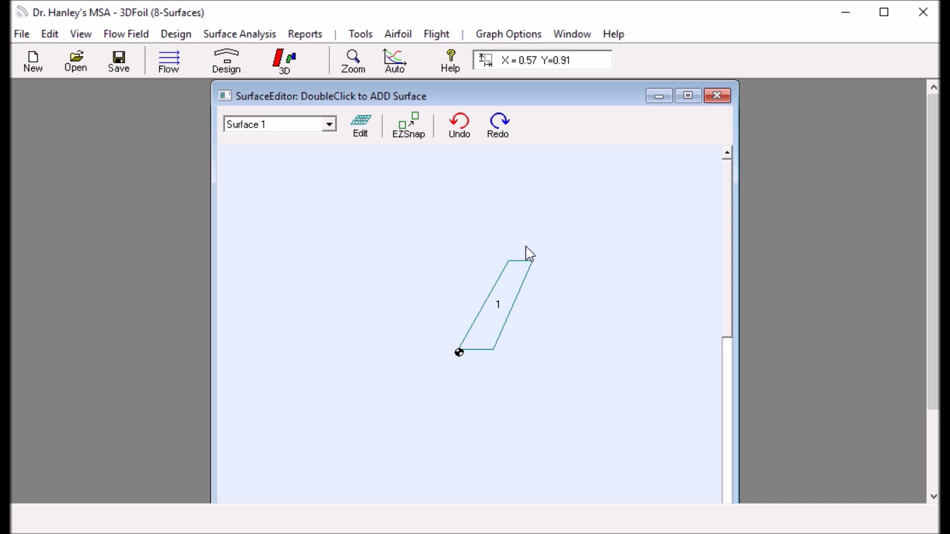
{"action": "double_click", "coordinate": [525, 252]}
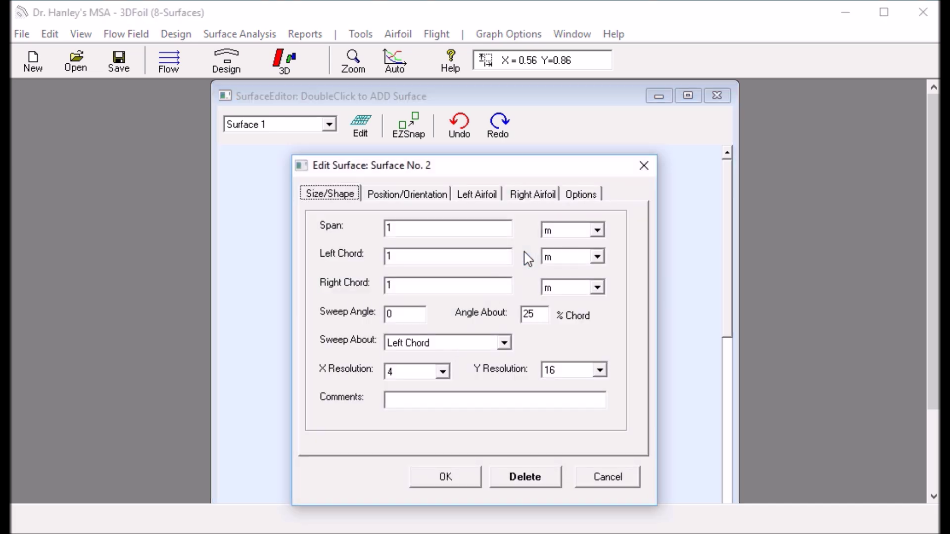
{"action": "left_click_drag", "start_coordinate": [467, 169], "coordinate": [470, 149]}
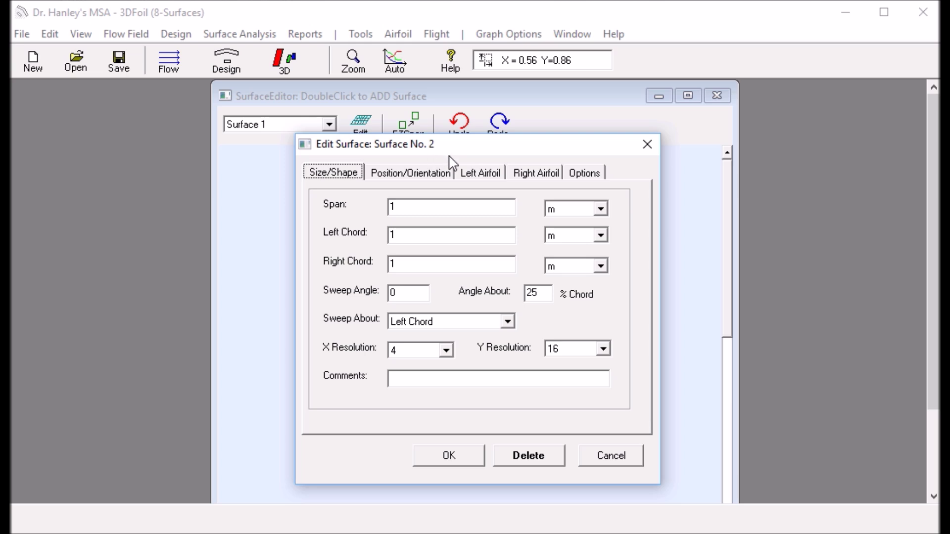
{"action": "left_click", "coordinate": [399, 208]}
{"action": "left_click_drag", "start_coordinate": [400, 208], "coordinate": [383, 218]}
{"action": "type", "text": "4"}
{"action": "left_click", "coordinate": [600, 209]}
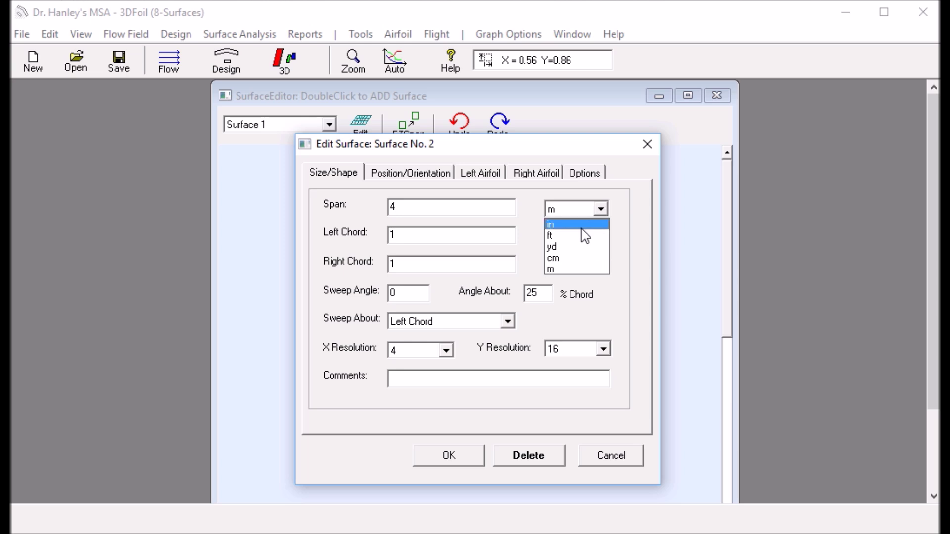
{"action": "left_click", "coordinate": [581, 226]}
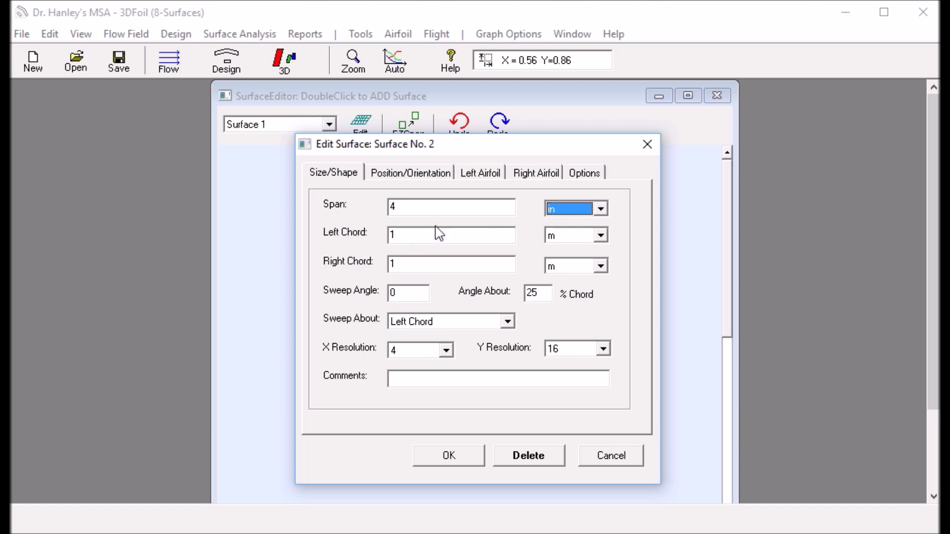
Set surface 2's left chord to 8 in and its right chord to 4 in.
{"action": "left_click_drag", "start_coordinate": [460, 148], "coordinate": [711, 131]}
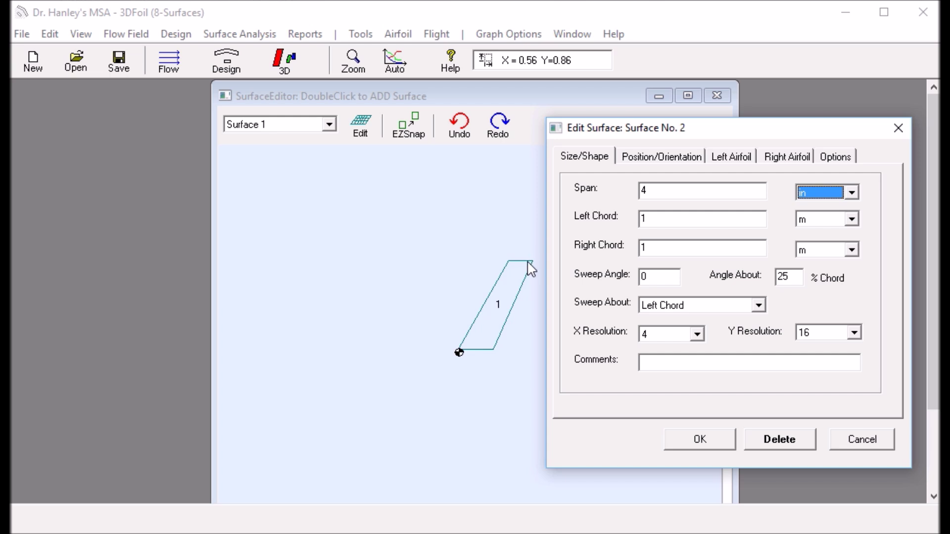
{"action": "left_click", "coordinate": [655, 222]}
{"action": "type", "text": "8"}
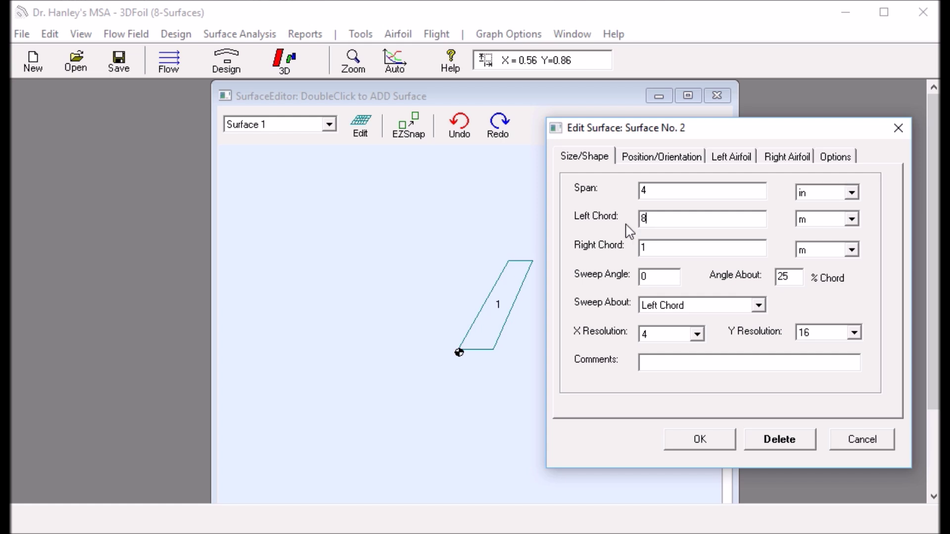
{"action": "left_click", "coordinate": [851, 219]}
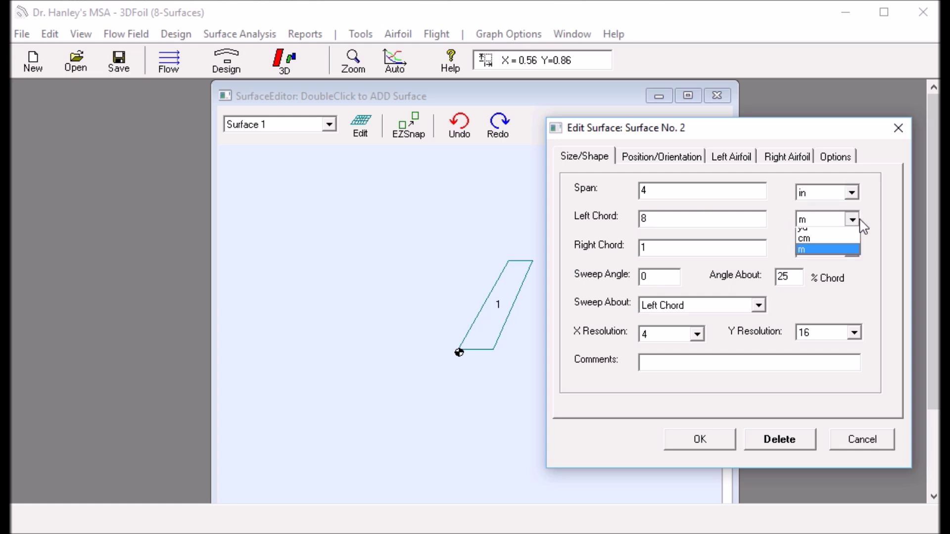
{"action": "left_click", "coordinate": [823, 235]}
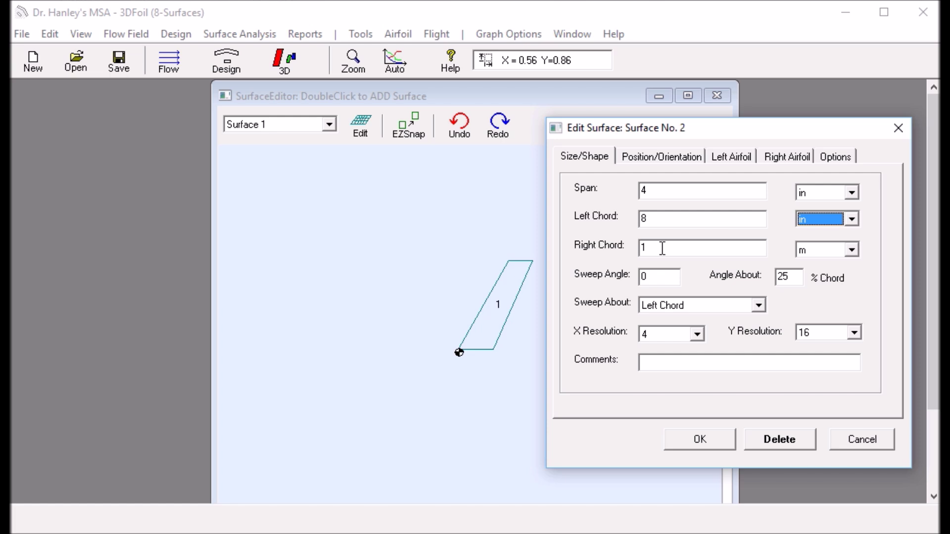
{"action": "key", "text": "Tab"}
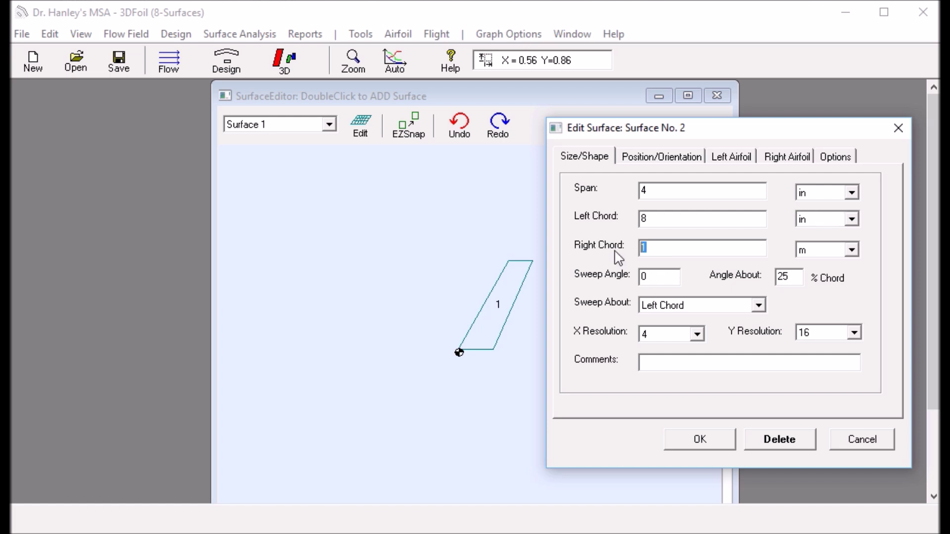
{"action": "type", "text": "4"}
{"action": "left_click", "coordinate": [852, 250]}
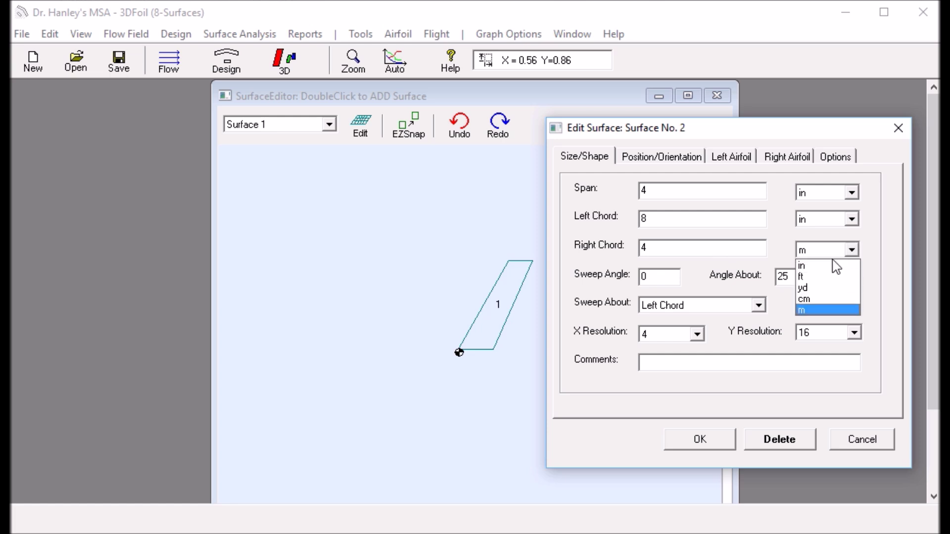
{"action": "left_click", "coordinate": [816, 262]}
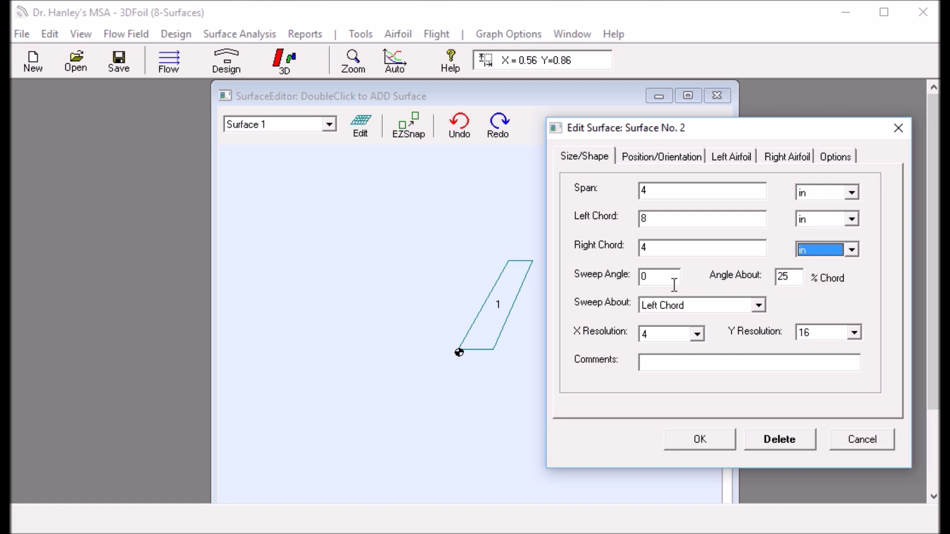
Set surface 2's sweep reference to 100 % chord, apply it, and move the surface against surface 1's narrow end.
{"action": "left_click", "coordinate": [790, 279]}
{"action": "type", "text": "100"}
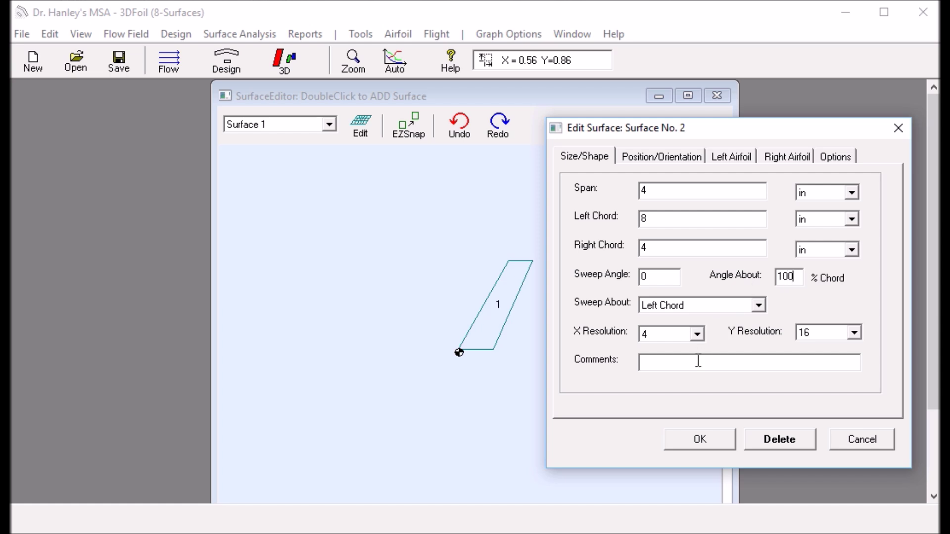
{"action": "left_click", "coordinate": [699, 443]}
{"action": "left_click", "coordinate": [539, 246]}
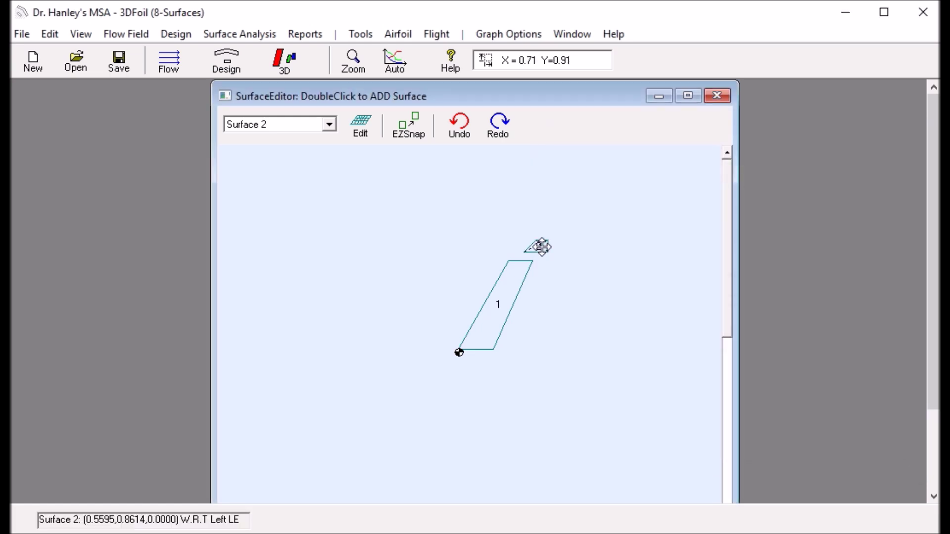
{"action": "left_click_drag", "start_coordinate": [531, 251], "coordinate": [513, 260]}
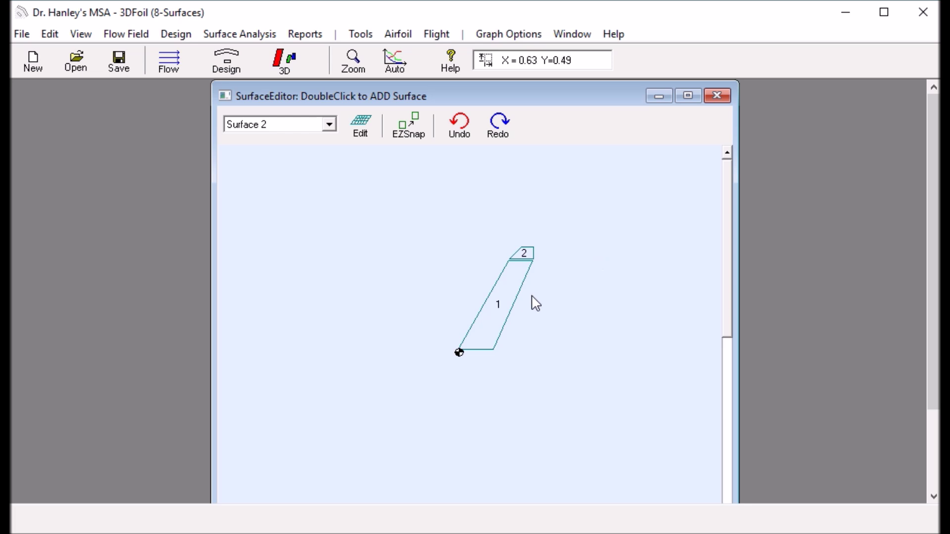
Display surface 1 as a shaded outer surface and apply the options.
{"action": "left_click_drag", "start_coordinate": [514, 296], "coordinate": [512, 295]}
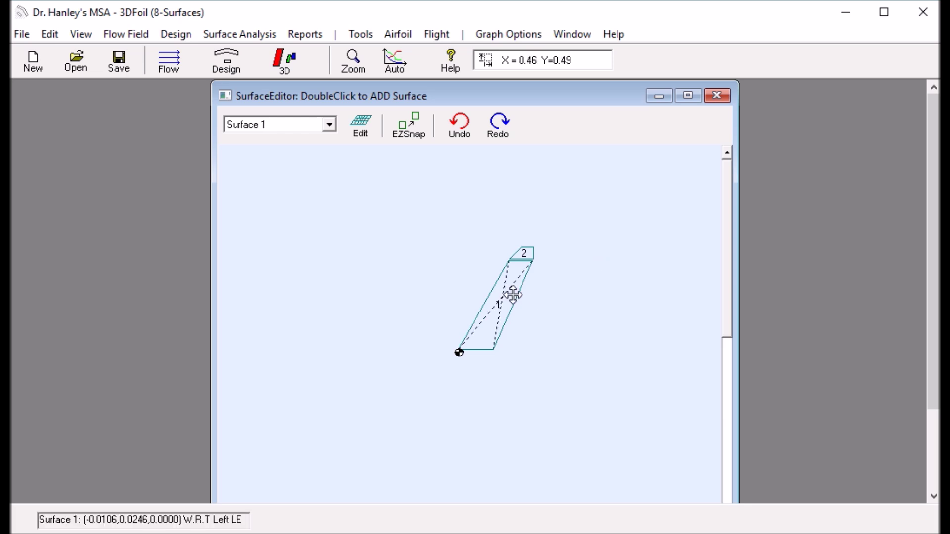
{"action": "double_click", "coordinate": [513, 295]}
{"action": "left_click", "coordinate": [586, 196]}
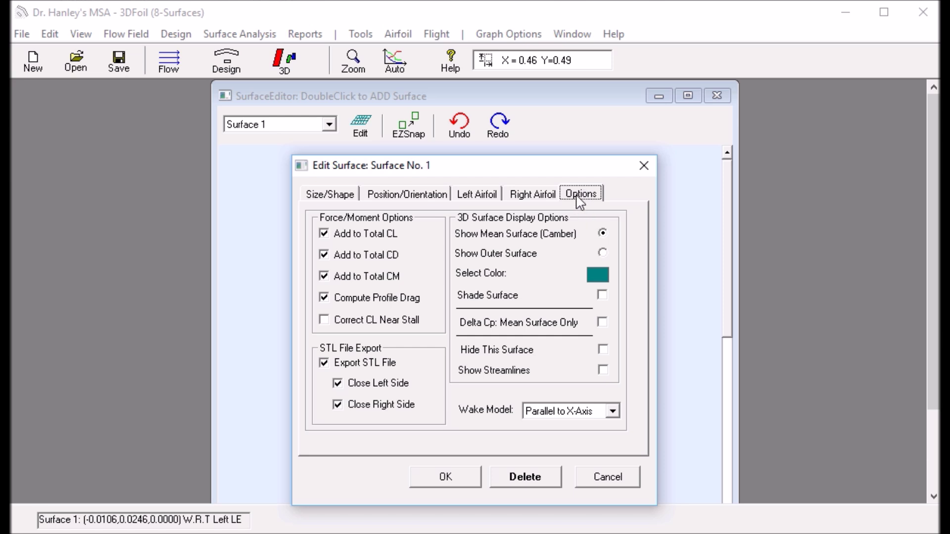
{"action": "left_click", "coordinate": [602, 253]}
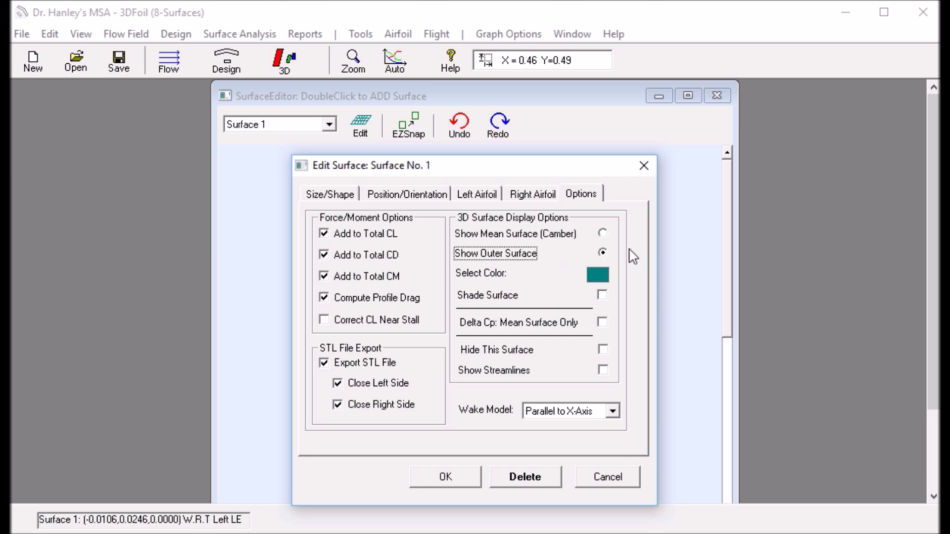
{"action": "left_click", "coordinate": [602, 295]}
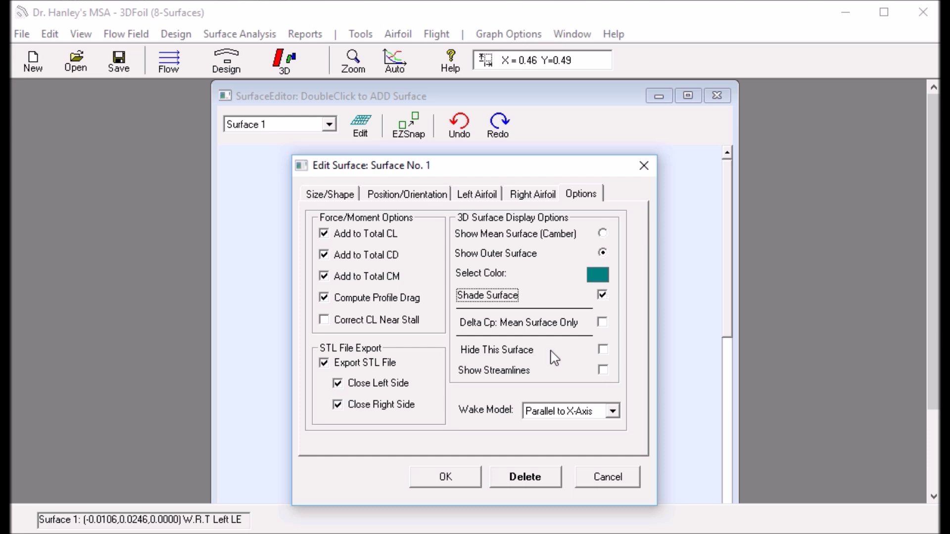
{"action": "left_click", "coordinate": [445, 477]}
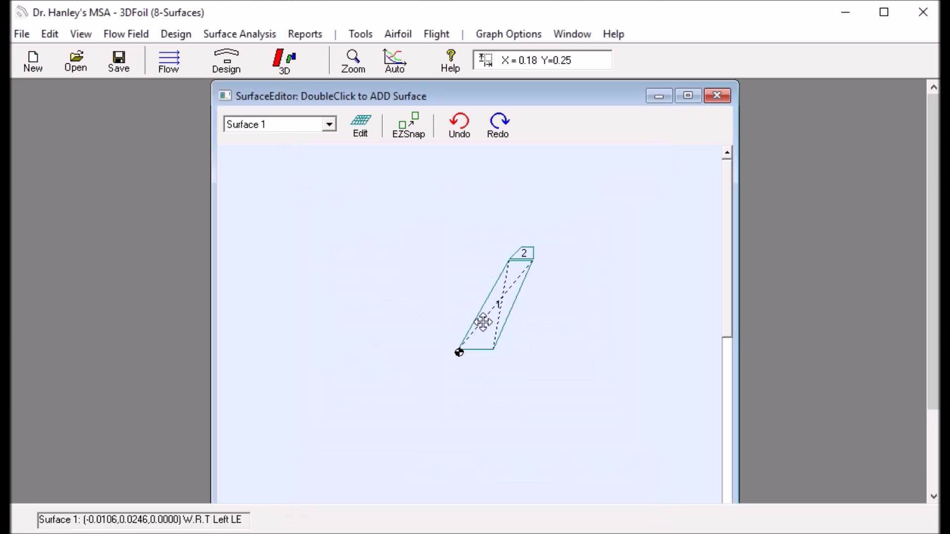
Set surface 2's 3D display to show the outer surface with shading.
{"action": "left_click", "coordinate": [526, 258]}
{"action": "double_click", "coordinate": [525, 253]}
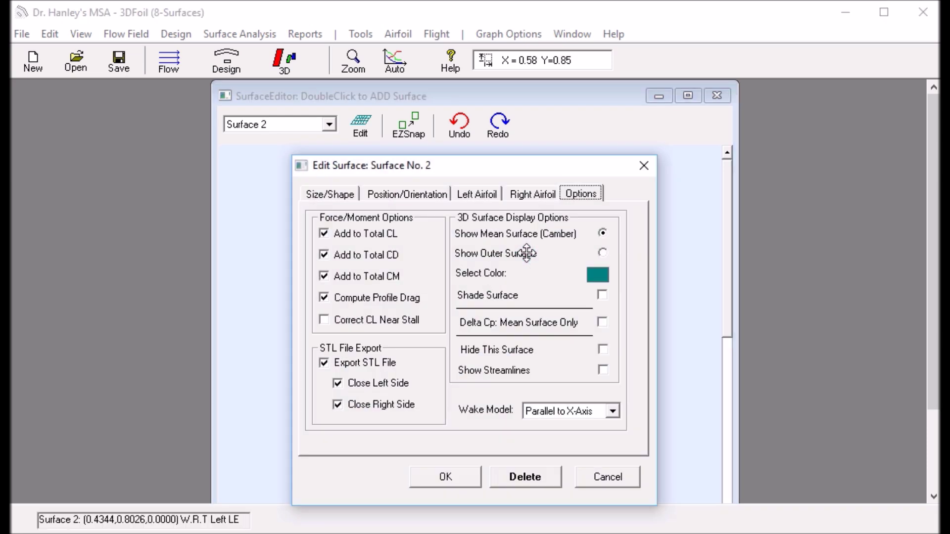
{"action": "left_click", "coordinate": [602, 253]}
{"action": "left_click", "coordinate": [602, 295]}
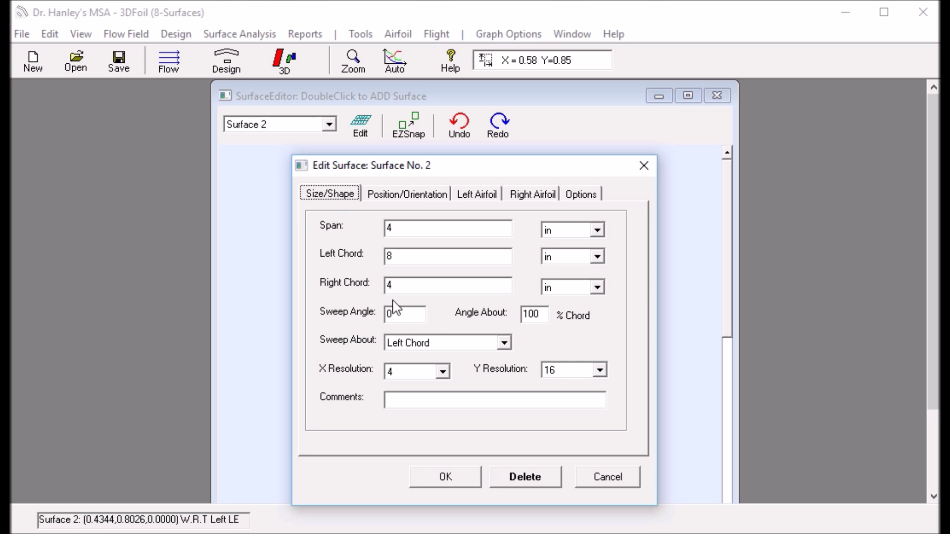
Set surface 2's X resolution to 16 and apply the surface settings.
{"action": "left_click", "coordinate": [448, 372]}
{"action": "left_click_drag", "start_coordinate": [446, 413], "coordinate": [443, 420]}
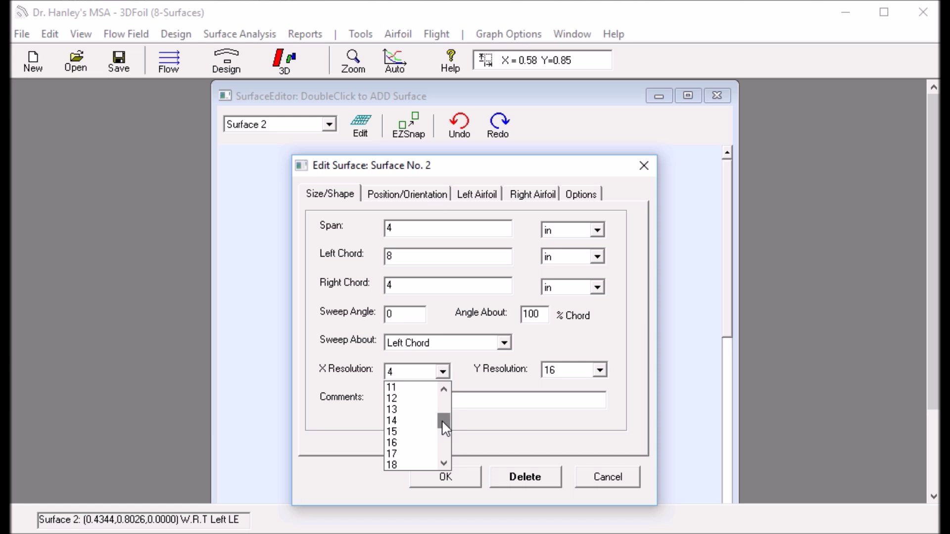
{"action": "left_click", "coordinate": [402, 443]}
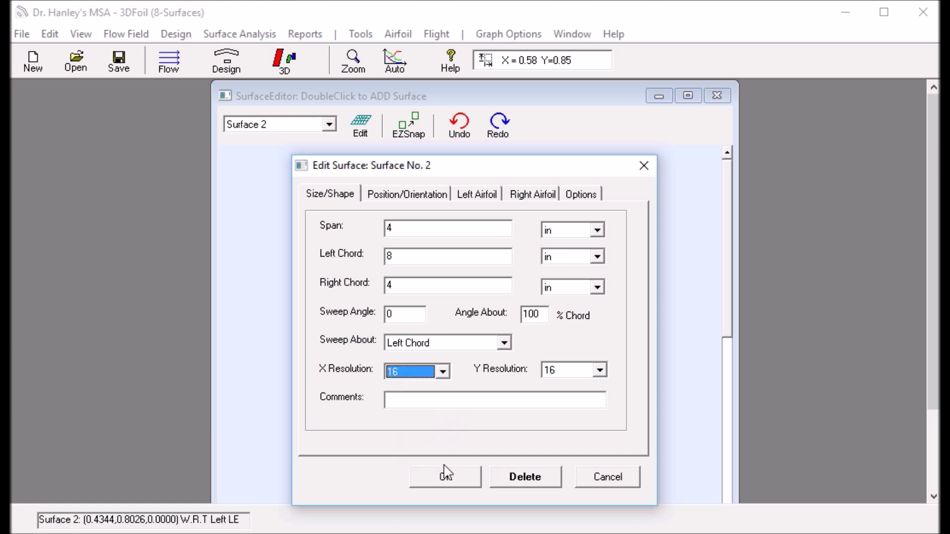
{"action": "left_click", "coordinate": [446, 477]}
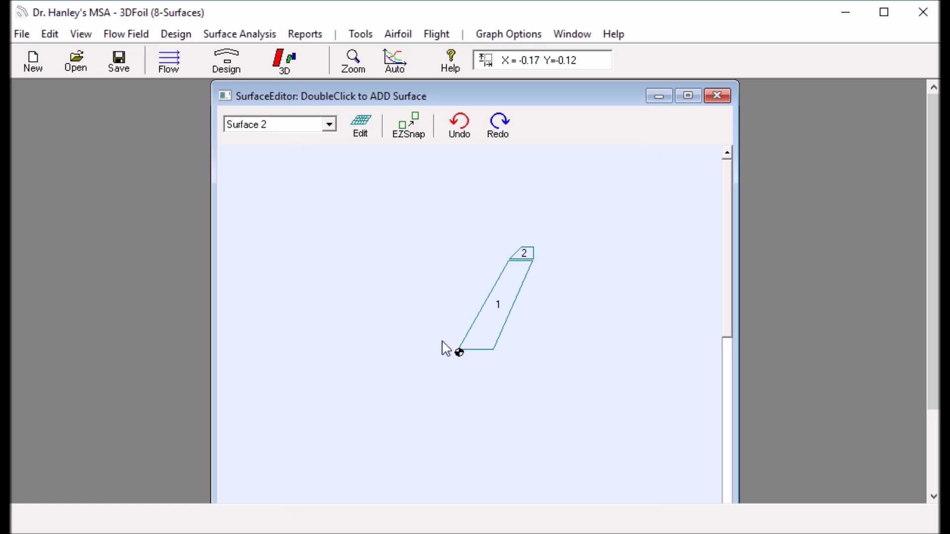
Inspect the shaded two-surface wing in the 3D viewer from a rotated angle, reset its orientation, and return to the surface editor.
{"action": "left_click", "coordinate": [290, 67]}
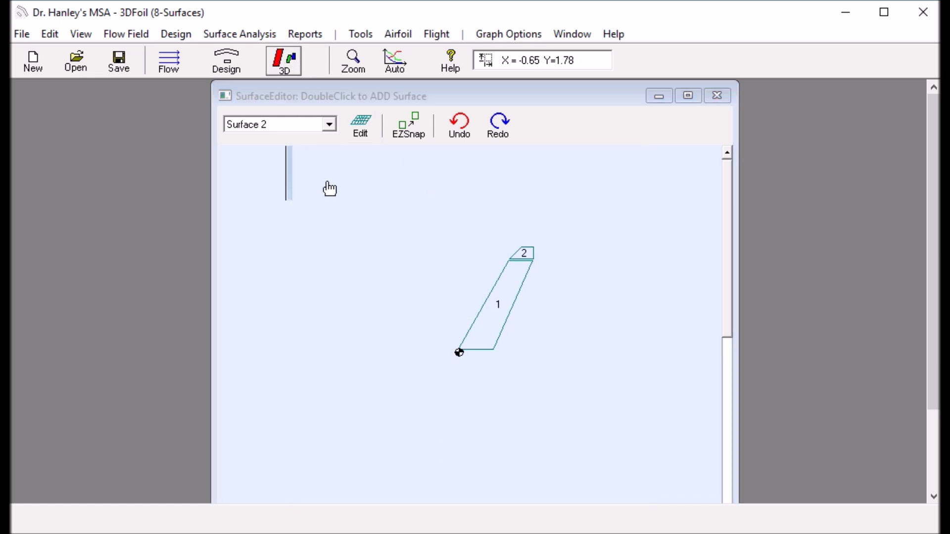
{"action": "left_click_drag", "start_coordinate": [460, 238], "coordinate": [450, 213]}
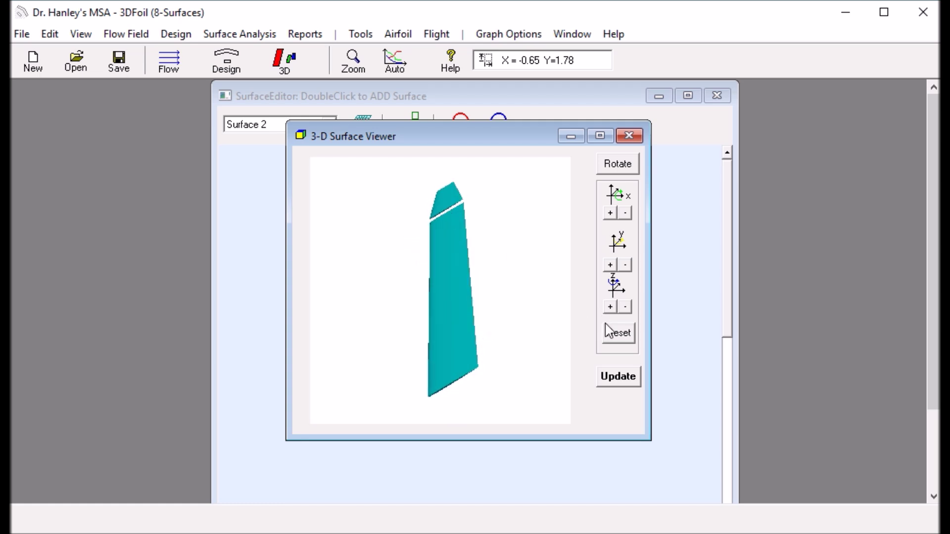
{"action": "left_click", "coordinate": [617, 334]}
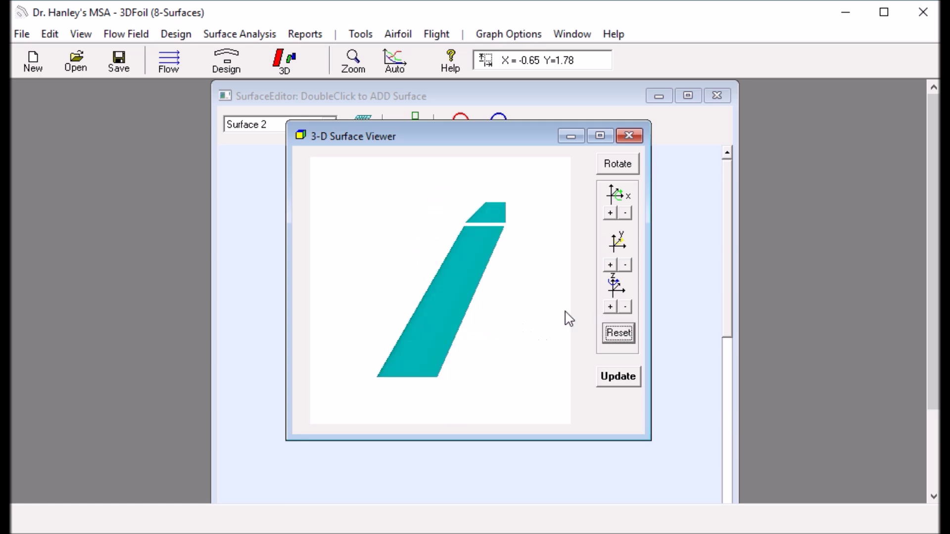
{"action": "left_click", "coordinate": [673, 318]}
Set surface 2's dihedral, left face angle and right face angle to 90 each and apply the changes.
{"action": "left_click", "coordinate": [531, 254]}
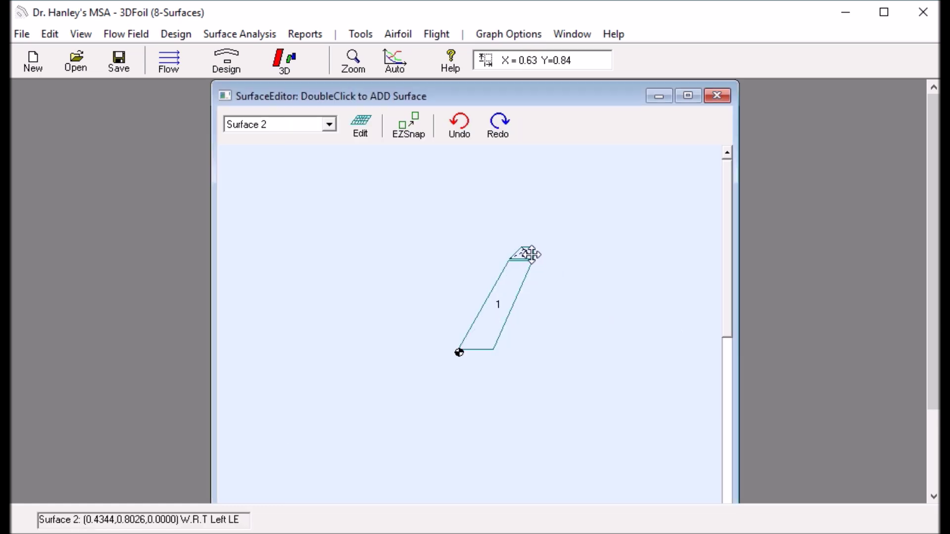
{"action": "double_click", "coordinate": [530, 254]}
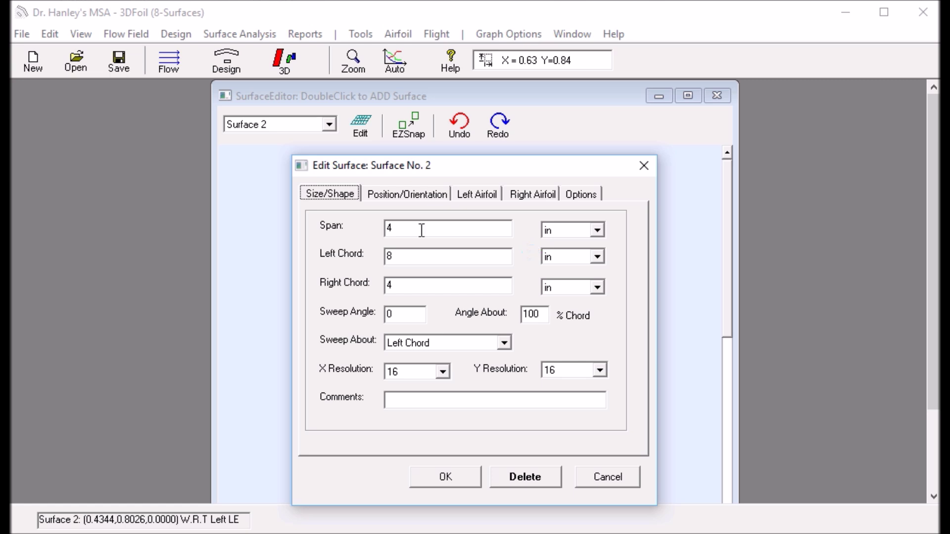
{"action": "left_click", "coordinate": [420, 200]}
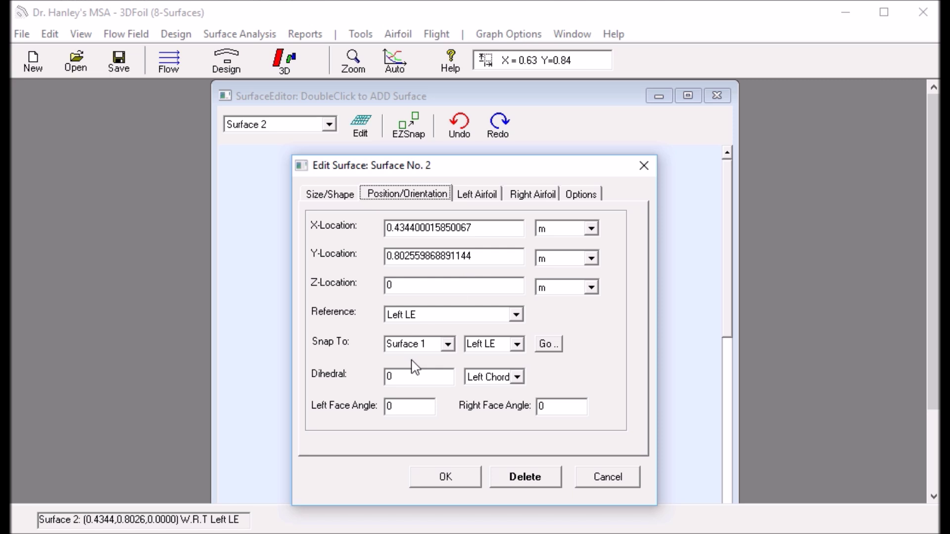
{"action": "double_click", "coordinate": [406, 375]}
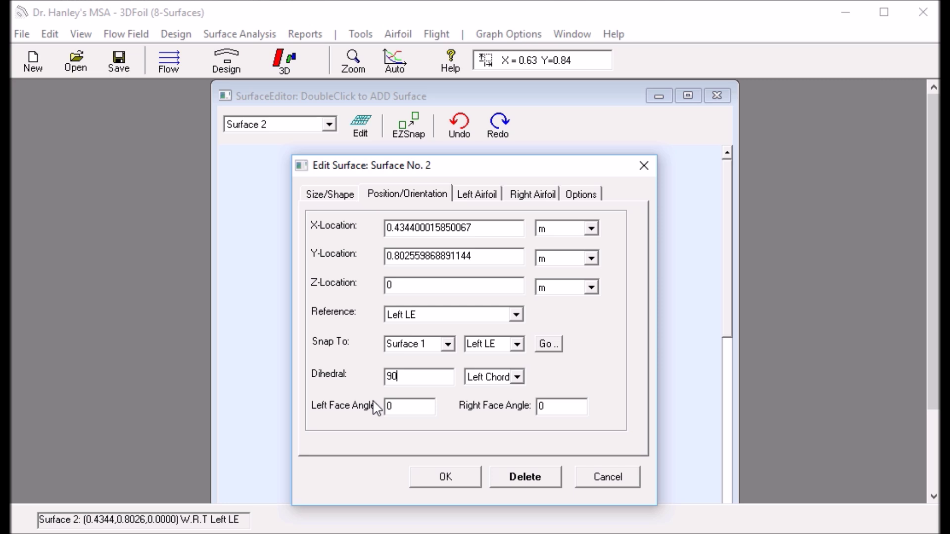
{"action": "double_click", "coordinate": [399, 407]}
{"action": "type", "text": "90"}
{"action": "double_click", "coordinate": [557, 405]}
{"action": "type", "text": "90"}
{"action": "left_click", "coordinate": [447, 477]}
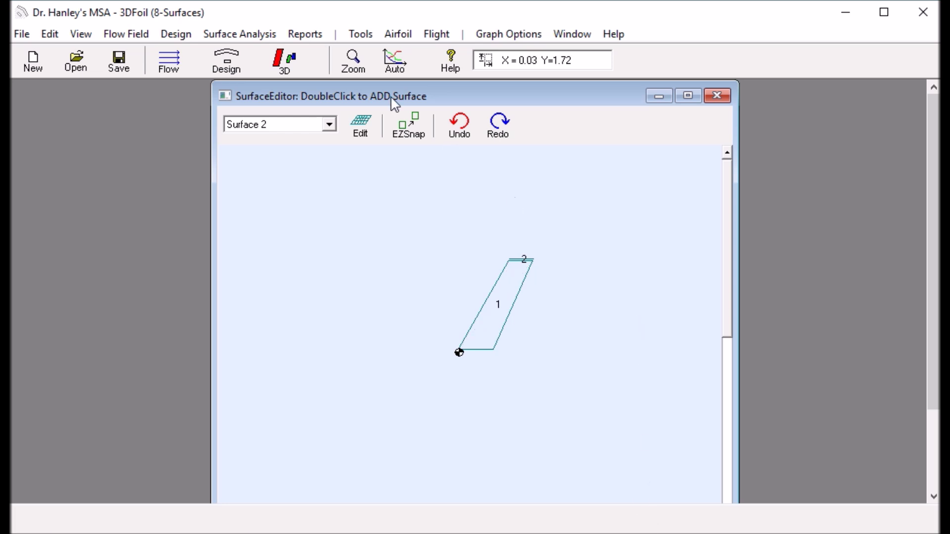
Examine how upright surface 2 sits at surface 1's narrow end, both close up in the editor and in a rotated 3D view.
{"action": "left_click", "coordinate": [355, 74]}
{"action": "left_click_drag", "start_coordinate": [479, 240], "coordinate": [578, 286]}
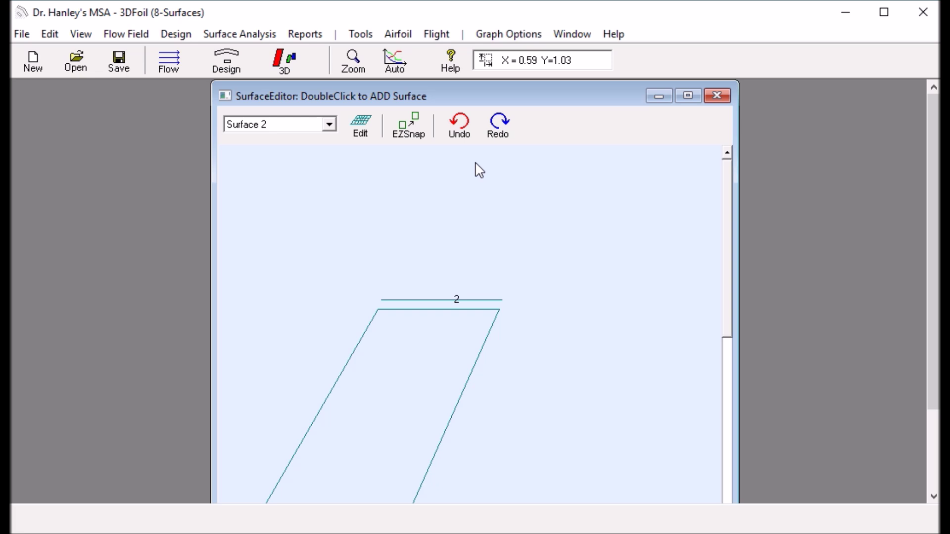
{"action": "left_click", "coordinate": [285, 65]}
{"action": "left_click_drag", "start_coordinate": [455, 251], "coordinate": [475, 226]}
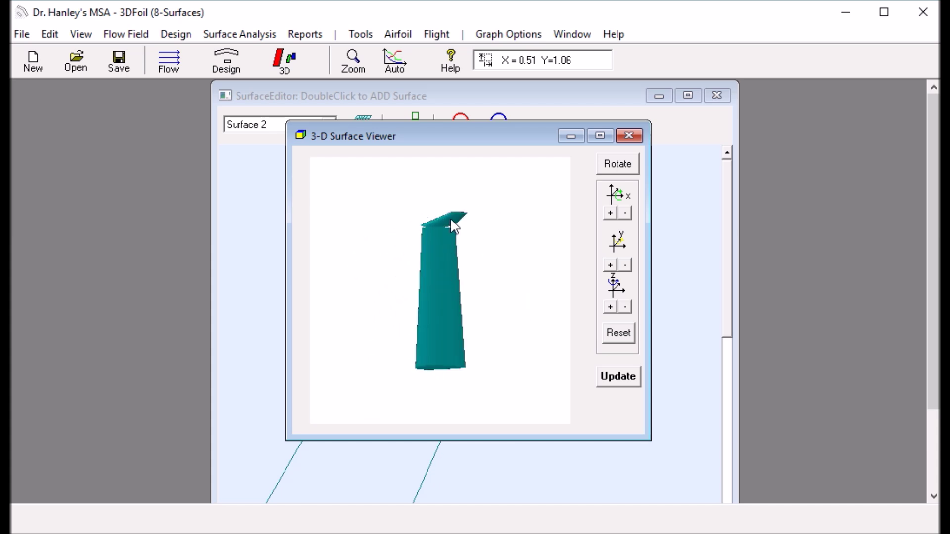
{"action": "left_click", "coordinate": [265, 296]}
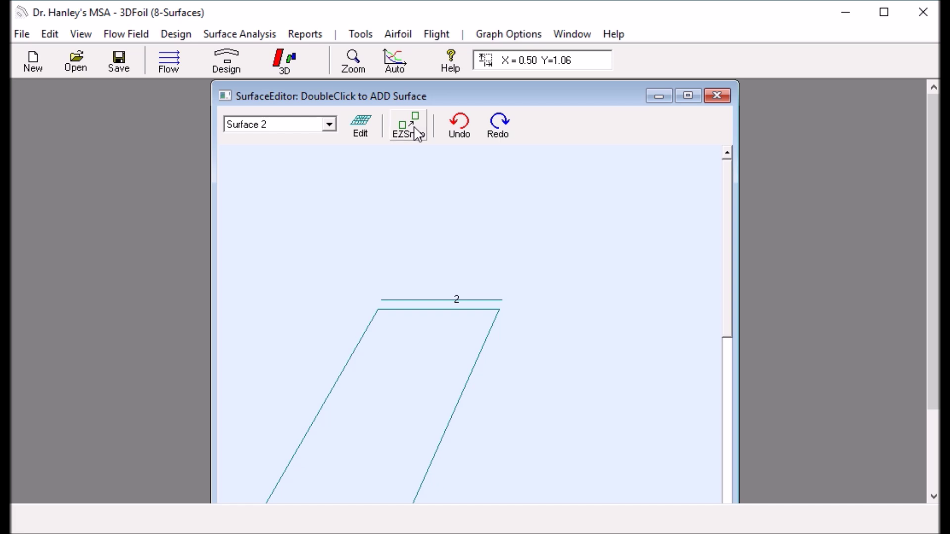
Snap surface 2 onto surface 1's narrow end with EZSnap.
{"action": "left_click", "coordinate": [483, 295]}
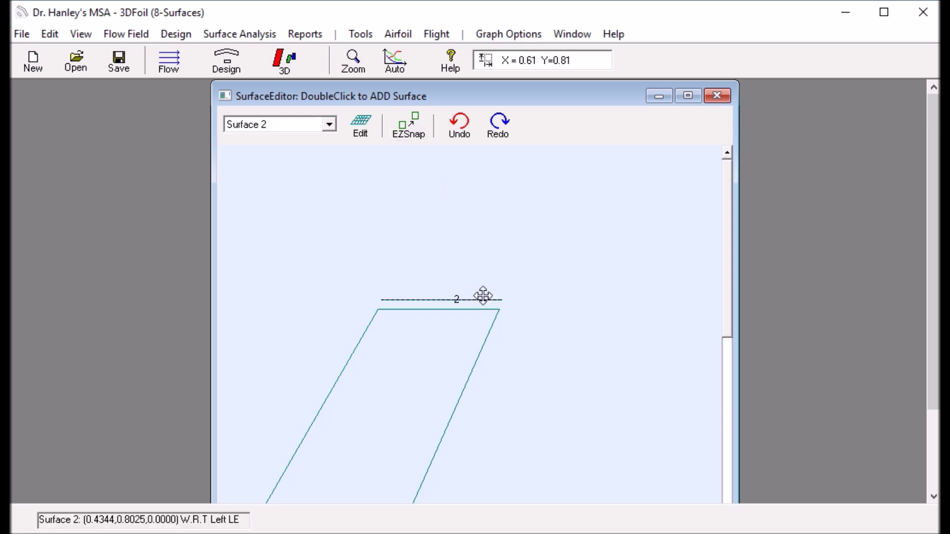
{"action": "left_click", "coordinate": [497, 317]}
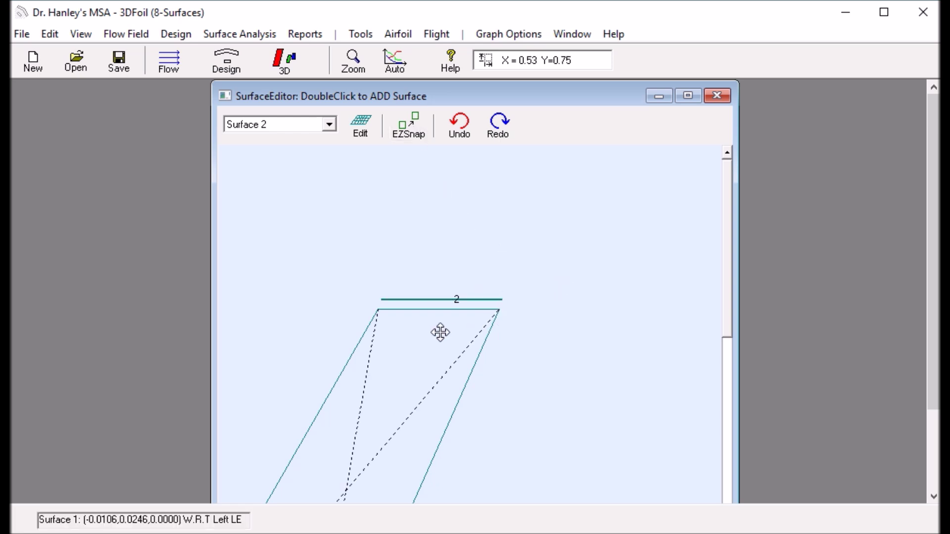
{"action": "left_click", "coordinate": [440, 332]}
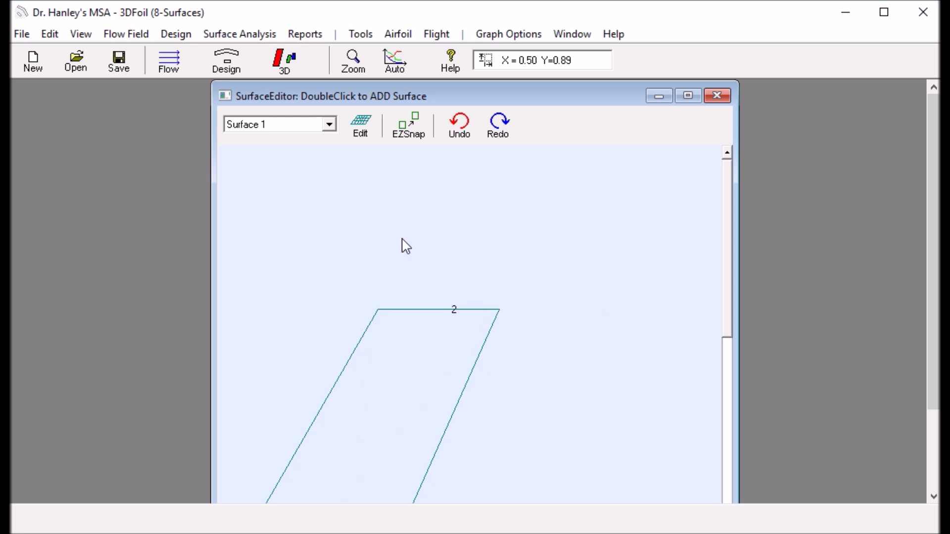
Check the joint between surface 1 and the upright surface 2 in a rotated 3D view.
{"action": "left_click", "coordinate": [287, 76]}
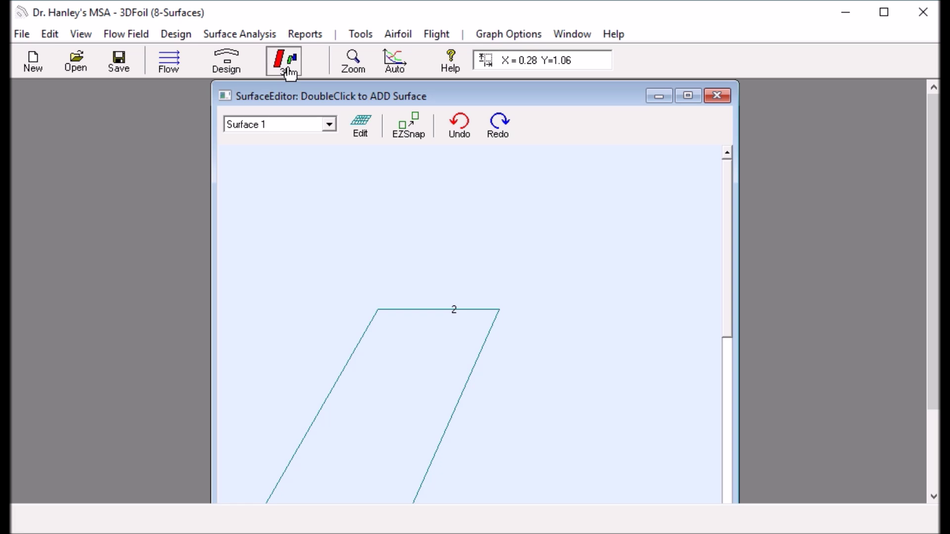
{"action": "mouse_move", "coordinate": [401, 247]}
{"action": "left_mouse_down"}
{"action": "mouse_move", "coordinate": [418, 220]}
{"action": "mouse_move", "coordinate": [423, 230]}
{"action": "mouse_move", "coordinate": [394, 242]}
{"action": "left_mouse_up"}
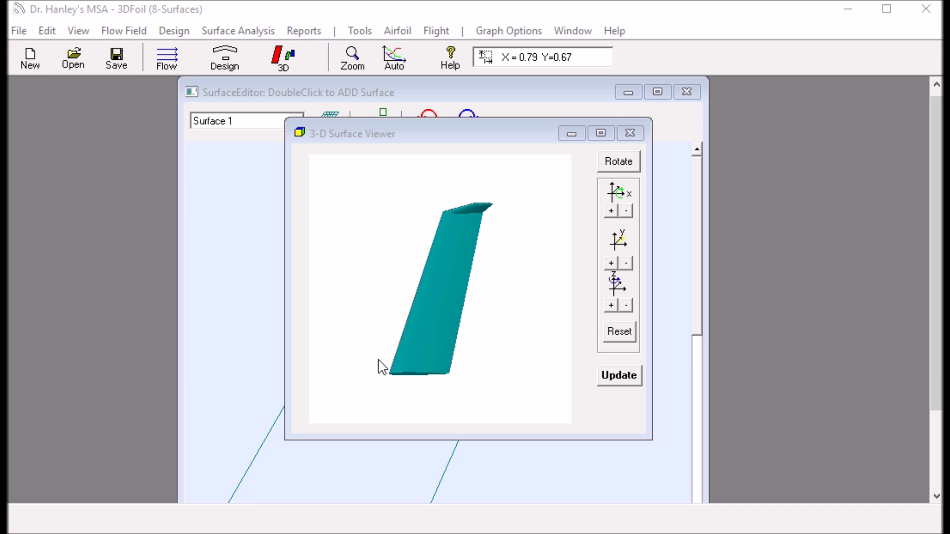
{"action": "left_click", "coordinate": [257, 304]}
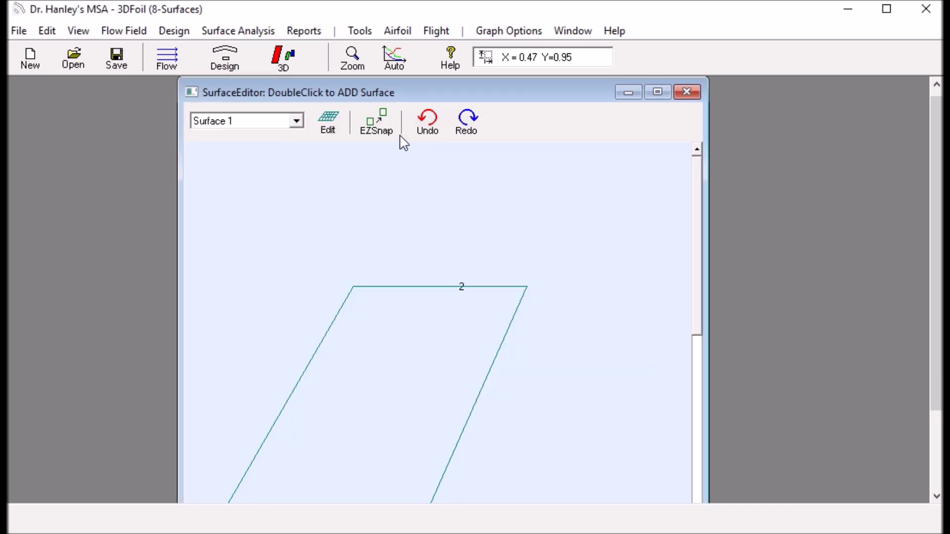
Set surface 1's X-location and Y-location to 0 and apply the changes.
{"action": "left_click", "coordinate": [402, 64]}
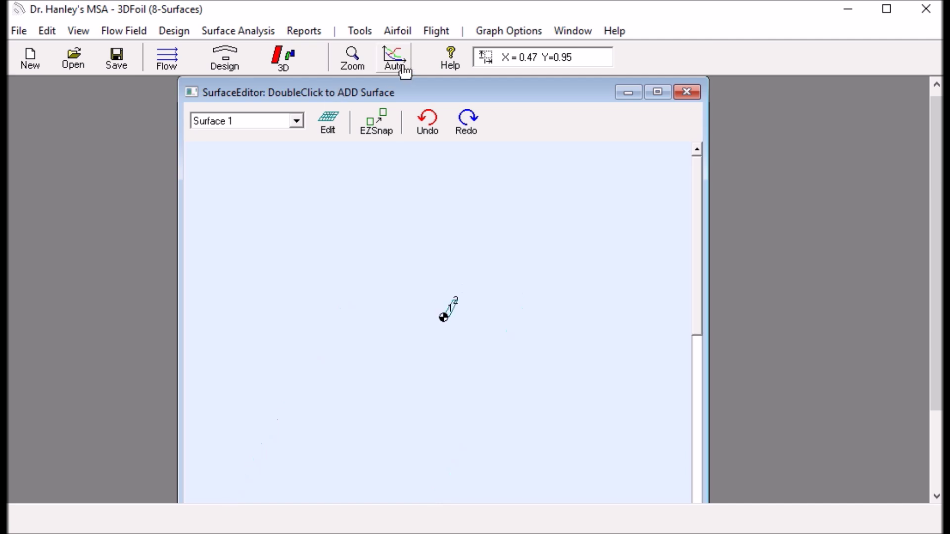
{"action": "left_click", "coordinate": [356, 70]}
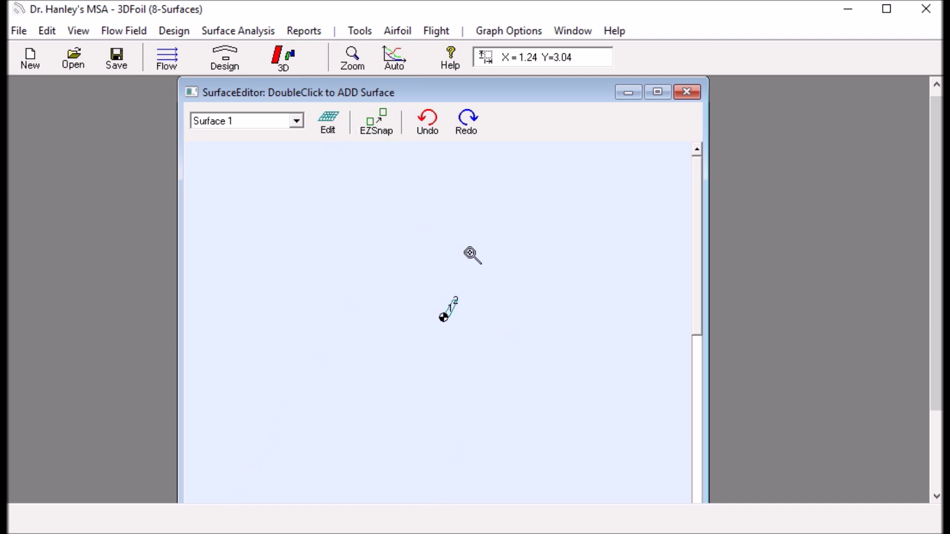
{"action": "left_click_drag", "start_coordinate": [423, 281], "coordinate": [473, 335]}
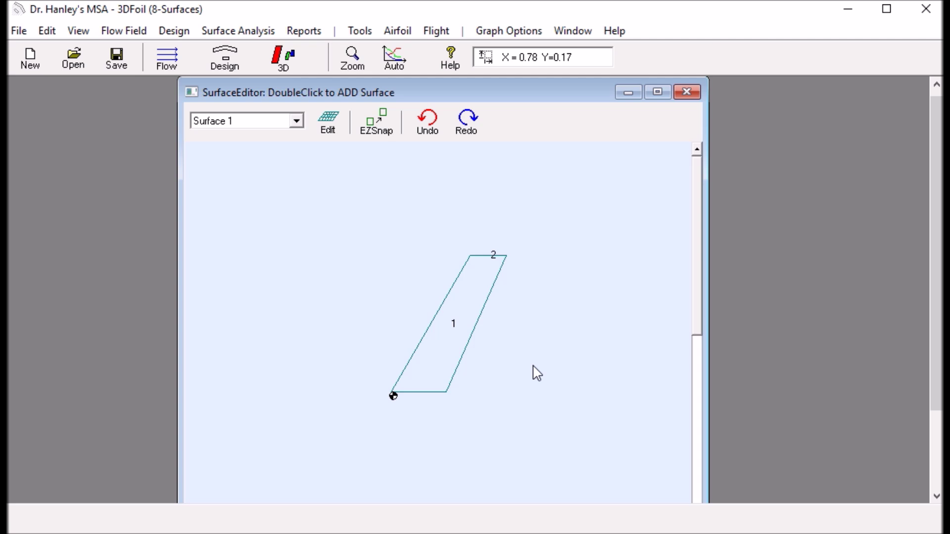
{"action": "left_click_drag", "start_coordinate": [532, 95], "coordinate": [531, 82]}
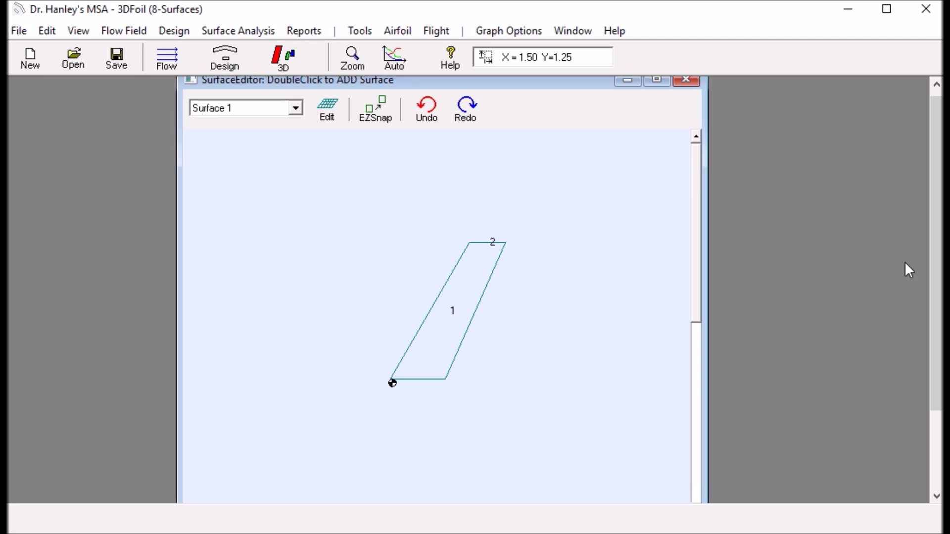
{"action": "left_click_drag", "start_coordinate": [928, 271], "coordinate": [926, 308]}
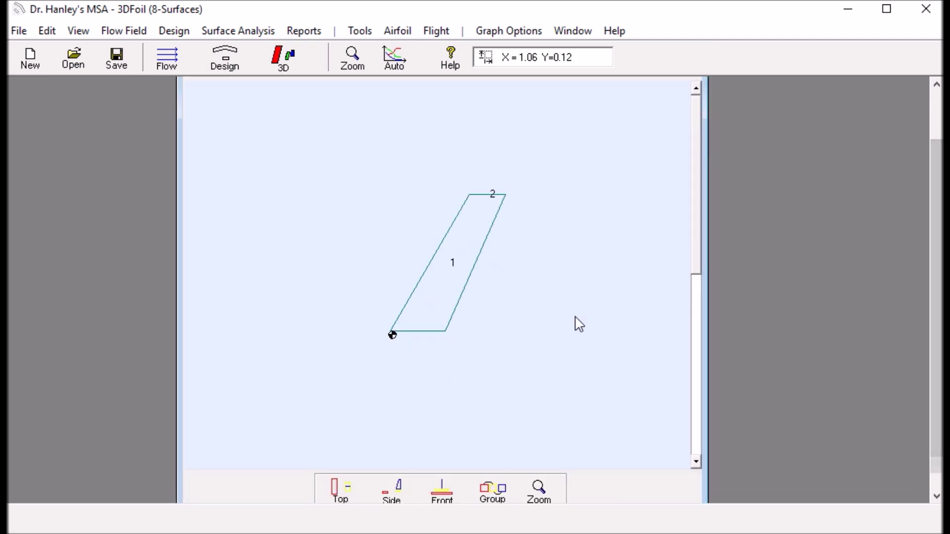
{"action": "left_click", "coordinate": [439, 315]}
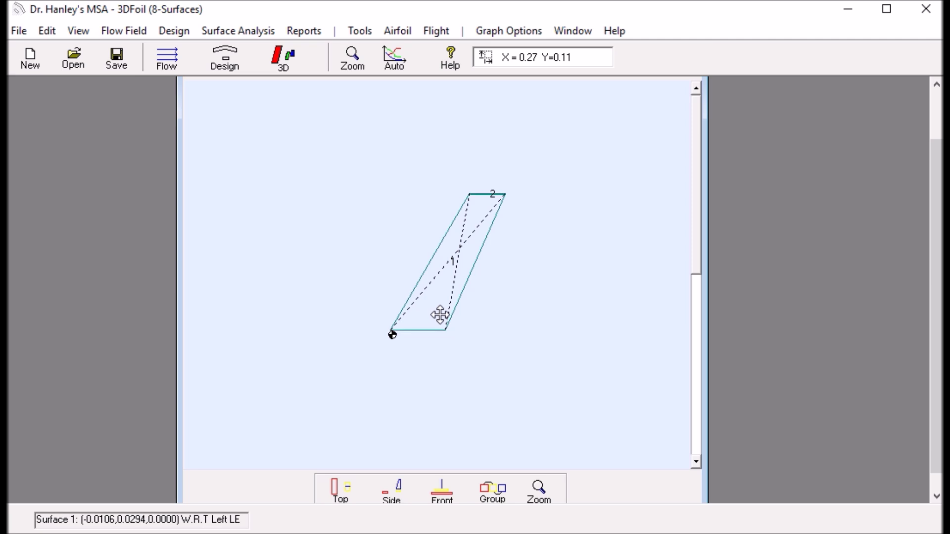
{"action": "double_click", "coordinate": [440, 315]}
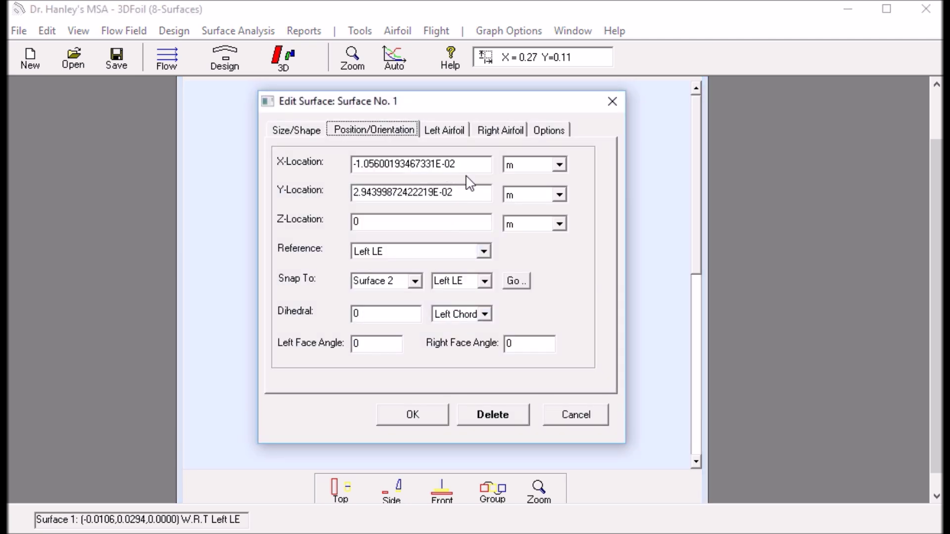
{"action": "left_click_drag", "start_coordinate": [472, 169], "coordinate": [348, 169]}
{"action": "type", "text": "0"}
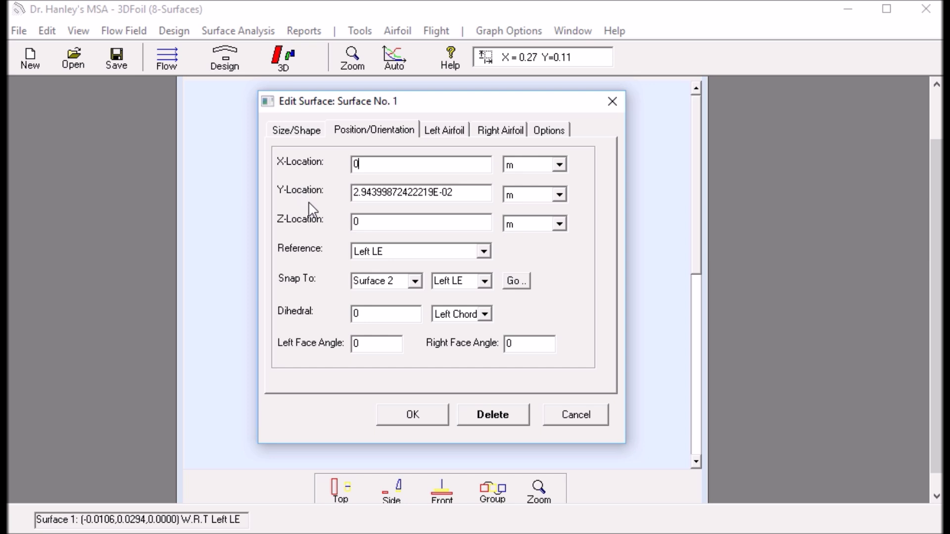
{"action": "left_click_drag", "start_coordinate": [452, 200], "coordinate": [350, 197]}
{"action": "type", "text": "002"}
{"action": "left_click_drag", "start_coordinate": [440, 194], "coordinate": [309, 202]}
{"action": "type", "text": "0"}
{"action": "left_click", "coordinate": [410, 421]}
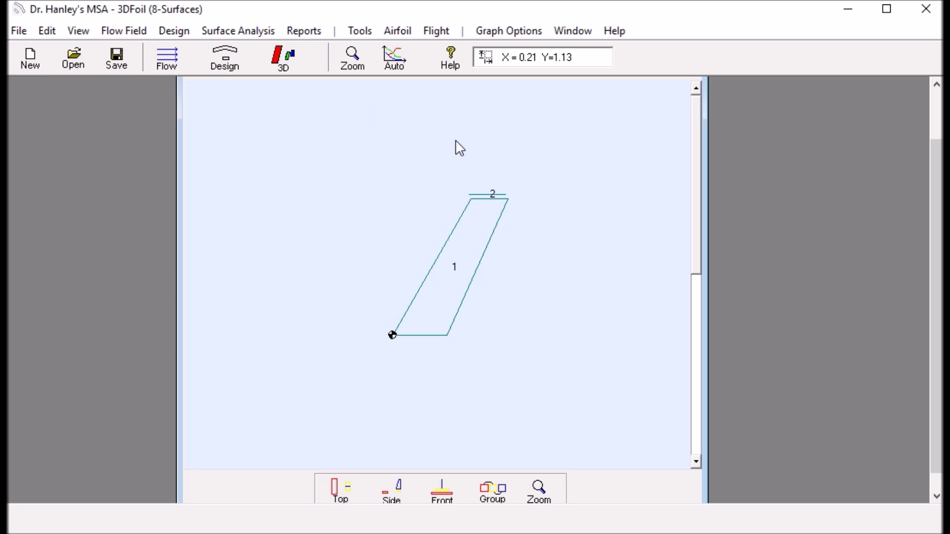
Snap surface 2 back onto the narrow end of the moved surface 1.
{"action": "left_click_drag", "start_coordinate": [933, 198], "coordinate": [865, 171]}
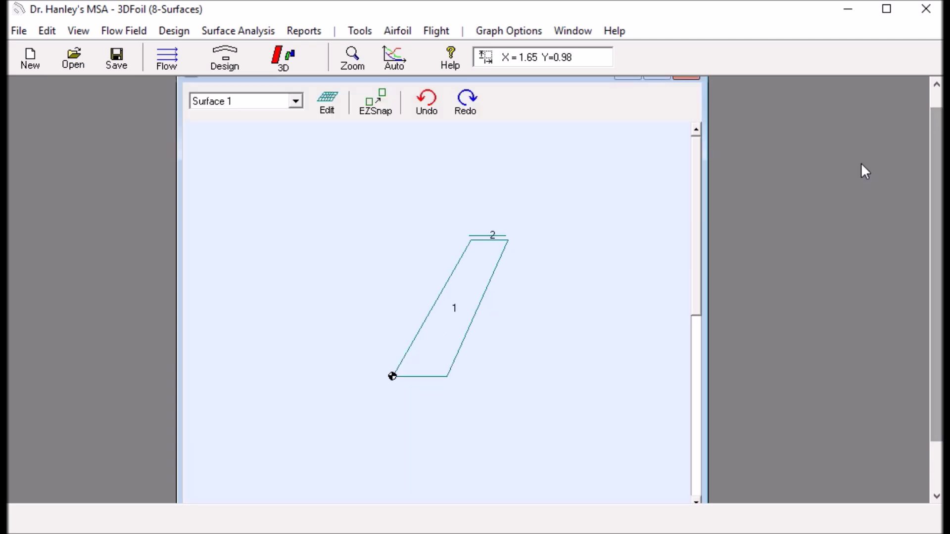
{"action": "left_click", "coordinate": [481, 238]}
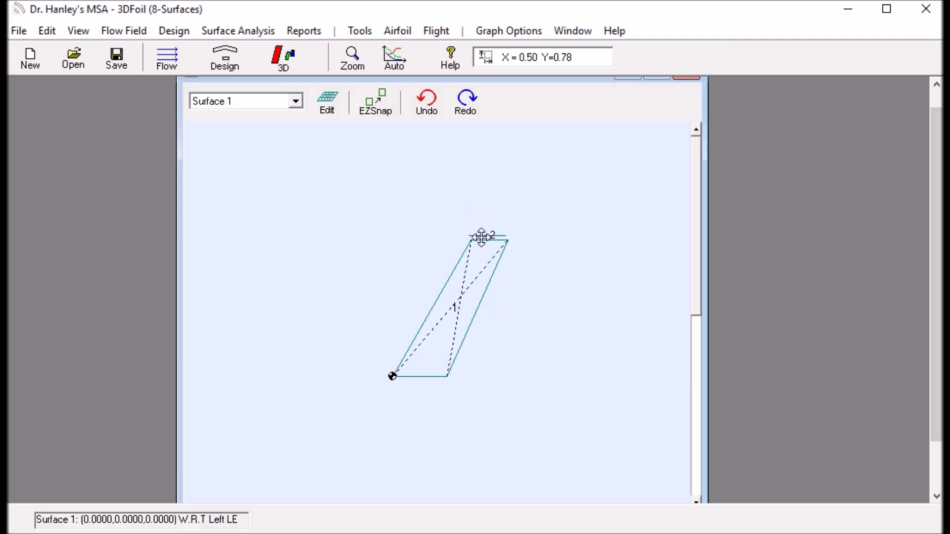
{"action": "left_click", "coordinate": [487, 232]}
{"action": "left_click", "coordinate": [488, 232]}
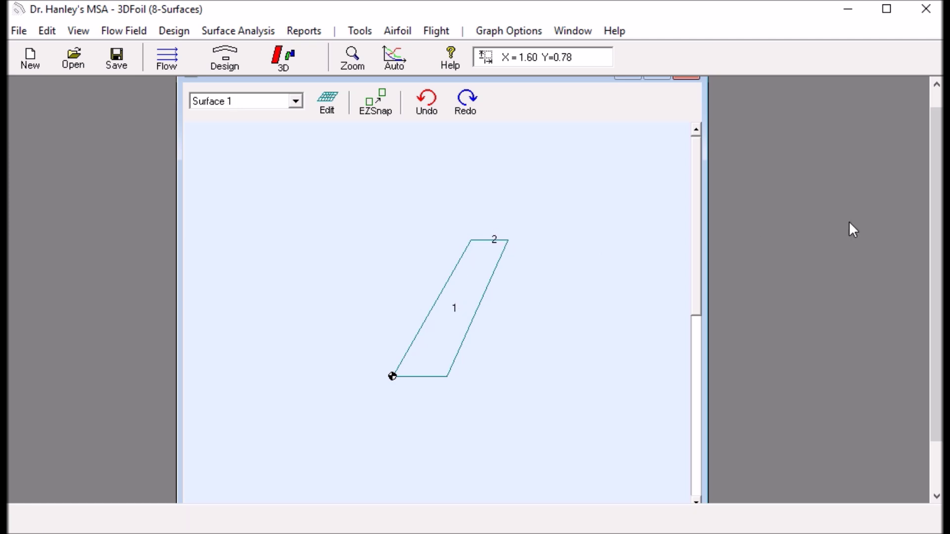
Save the two-surface design as halfwing in the 3DFoil1 data folder.
{"action": "left_click_drag", "start_coordinate": [933, 255], "coordinate": [936, 287]}
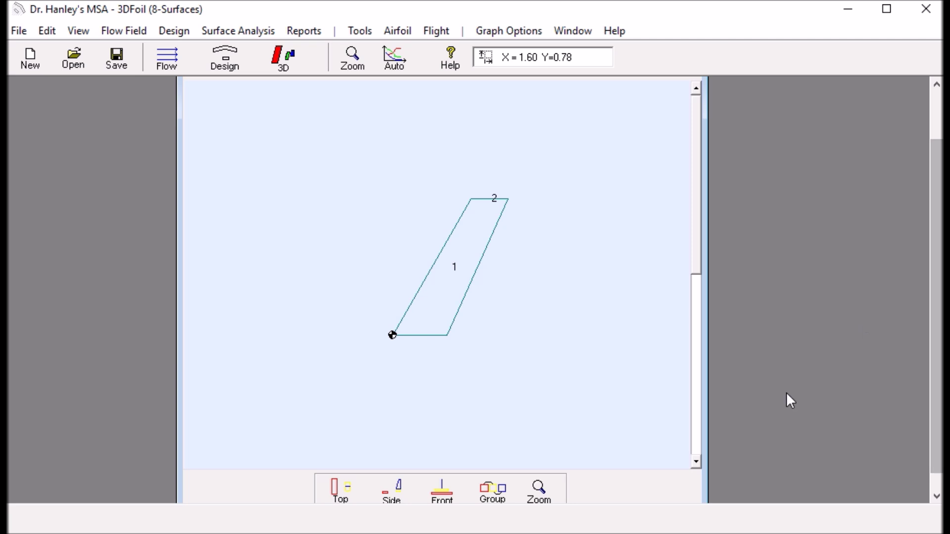
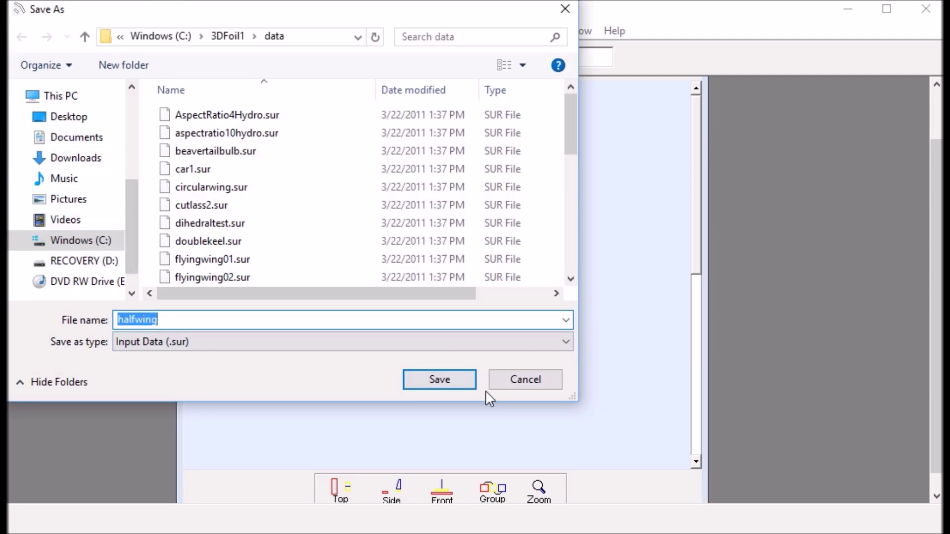
{"action": "left_click", "coordinate": [456, 391]}
{"action": "left_click", "coordinate": [615, 260]}
{"action": "left_click", "coordinate": [598, 314]}
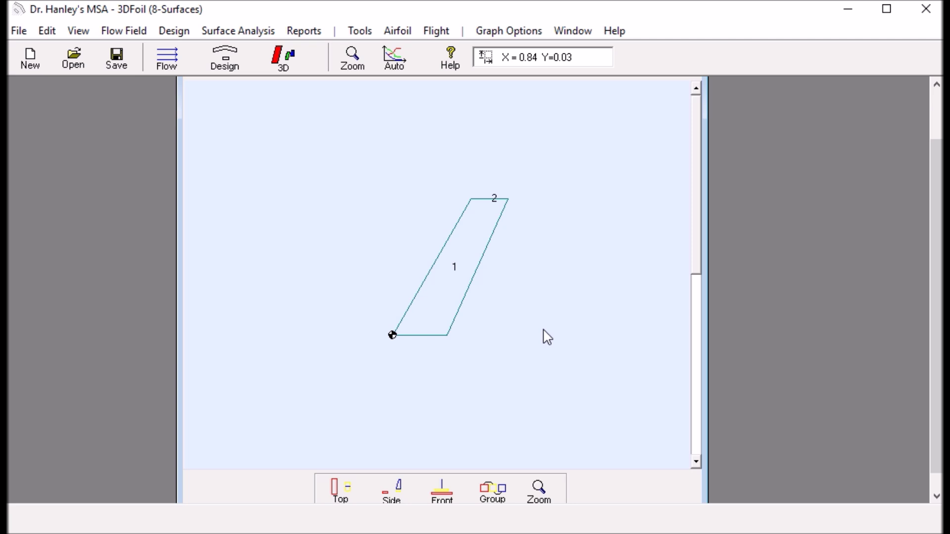
Insert the halfwing design as a mirror image to complete the full wing.
{"action": "left_click", "coordinate": [17, 31]}
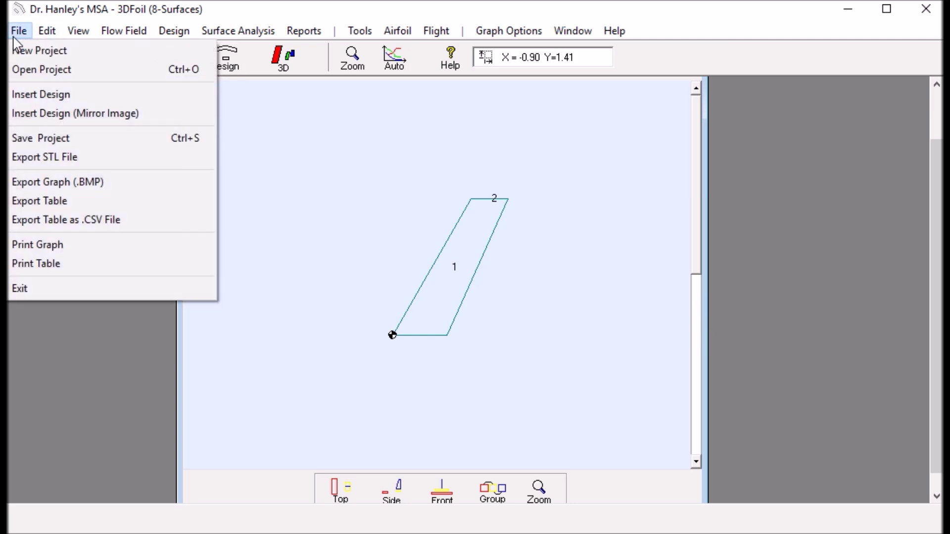
{"action": "left_click", "coordinate": [68, 115]}
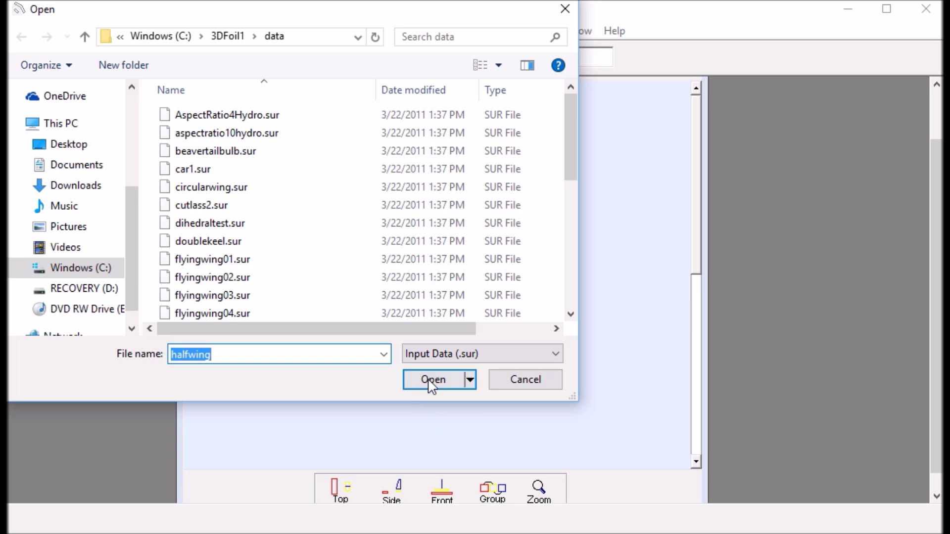
{"action": "left_click", "coordinate": [444, 382]}
{"action": "left_click", "coordinate": [538, 490]}
{"action": "left_click_drag", "start_coordinate": [425, 231], "coordinate": [478, 278]}
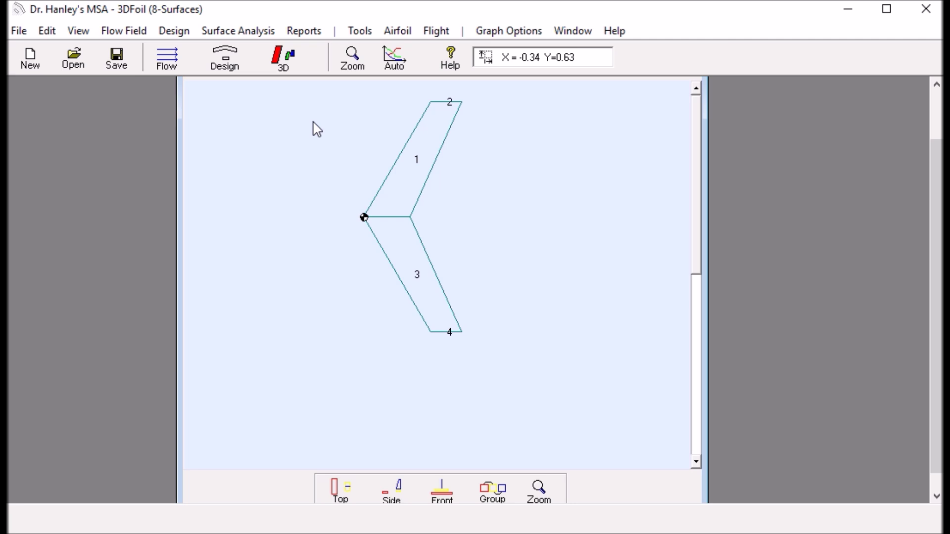
Examine the full wing and both winglets in a rotated 3D view.
{"action": "left_click", "coordinate": [283, 57]}
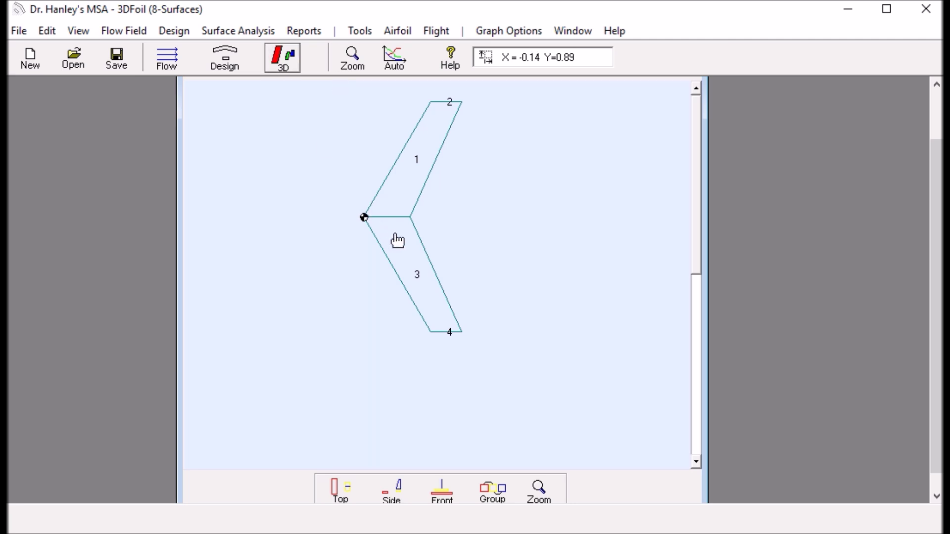
{"action": "left_click", "coordinate": [283, 64]}
{"action": "mouse_move", "coordinate": [521, 259]}
{"action": "left_mouse_down"}
{"action": "mouse_move", "coordinate": [454, 197]}
{"action": "mouse_move", "coordinate": [490, 183]}
{"action": "mouse_move", "coordinate": [514, 212]}
{"action": "mouse_move", "coordinate": [472, 221]}
{"action": "mouse_move", "coordinate": [484, 211]}
{"action": "mouse_move", "coordinate": [494, 226]}
{"action": "left_mouse_up"}
{"action": "left_click_drag", "start_coordinate": [434, 94], "coordinate": [276, 176]}
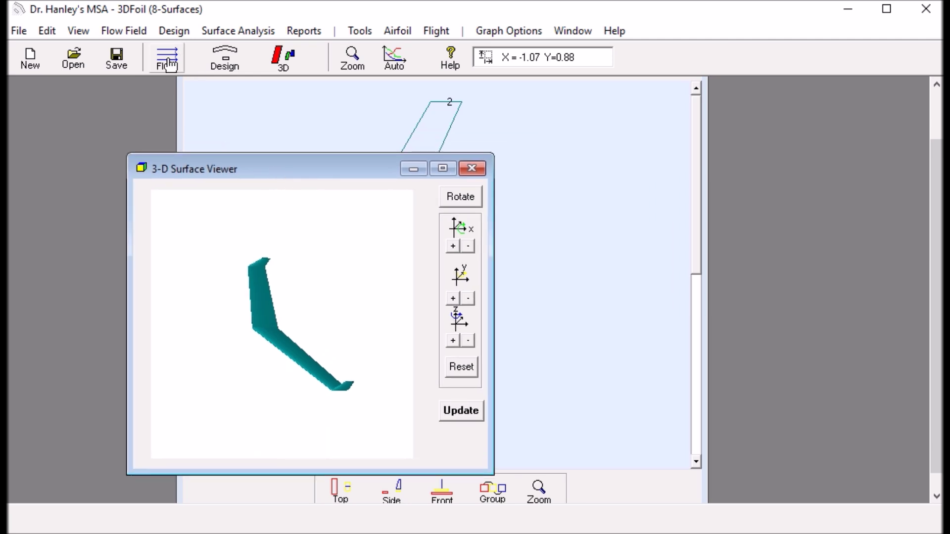
Set the flow field speed to 30 mph and apply the flow conditions.
{"action": "left_click", "coordinate": [182, 67]}
{"action": "left_click_drag", "start_coordinate": [464, 10], "coordinate": [562, 183]}
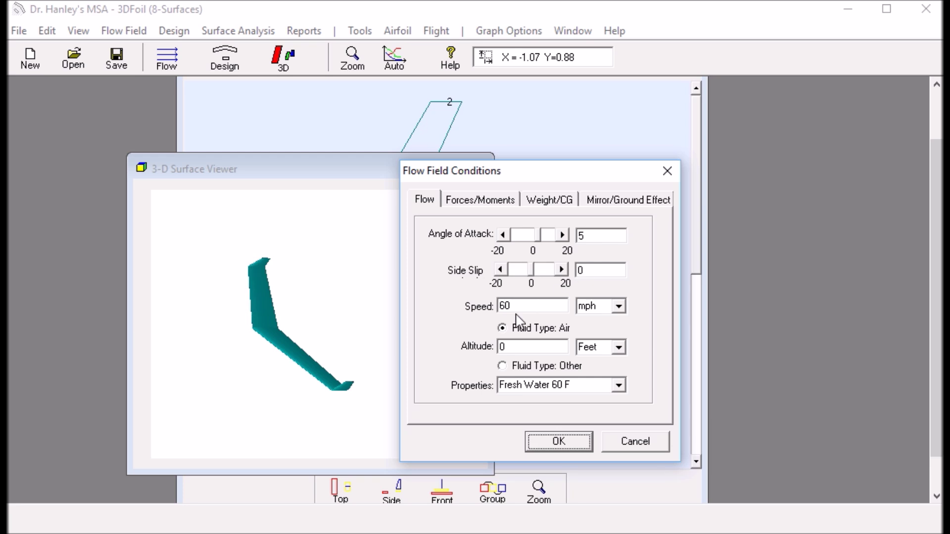
{"action": "left_click", "coordinate": [502, 305]}
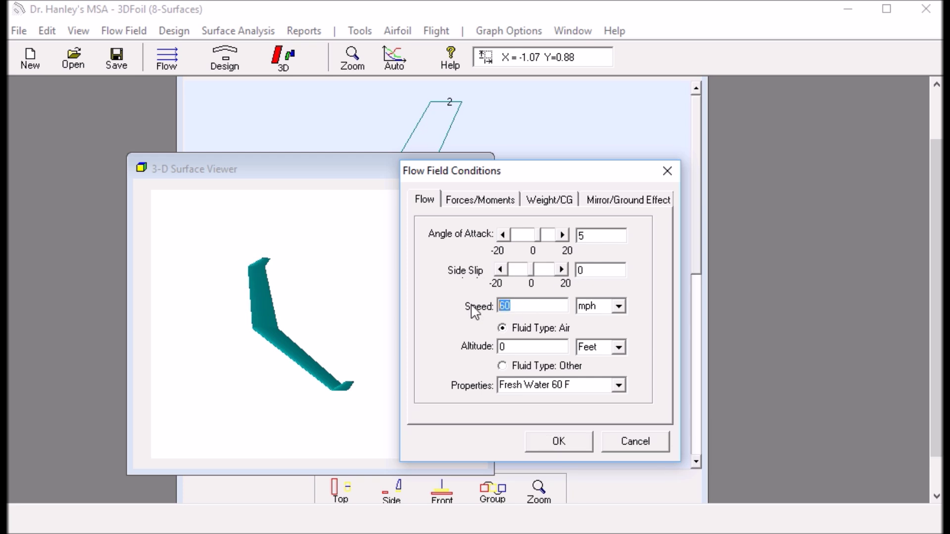
{"action": "type", "text": "30"}
{"action": "left_click", "coordinate": [562, 440]}
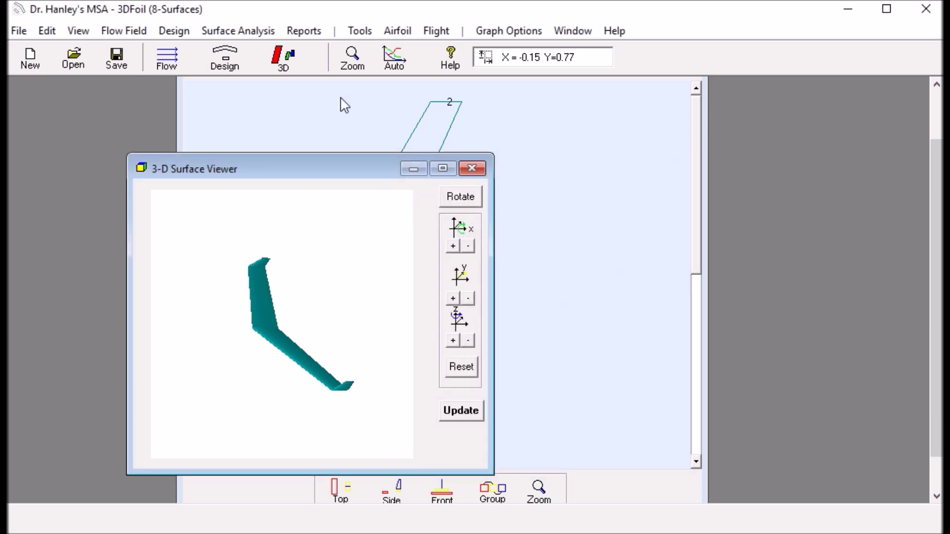
Generate the forces and moments report and enlarge its window to read the full results summary.
{"action": "left_click", "coordinate": [303, 35]}
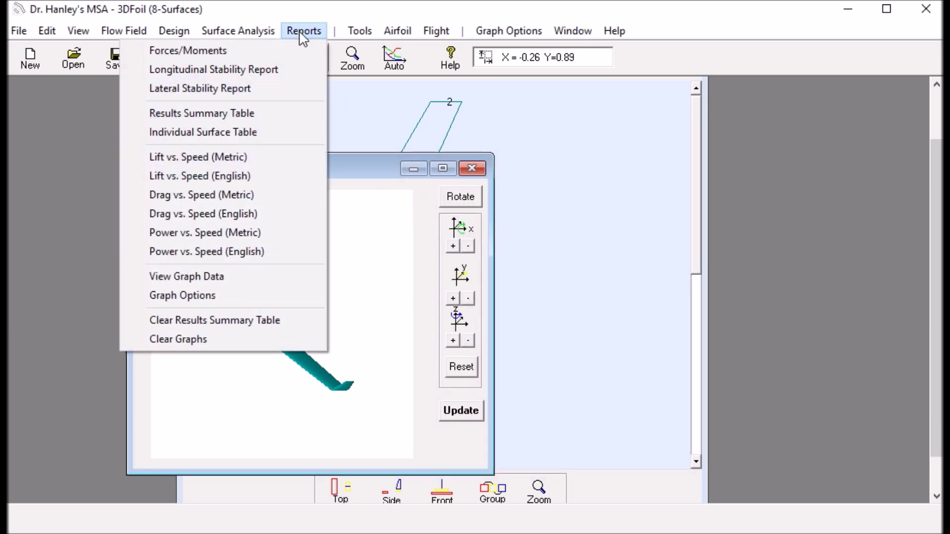
{"action": "left_click", "coordinate": [229, 51]}
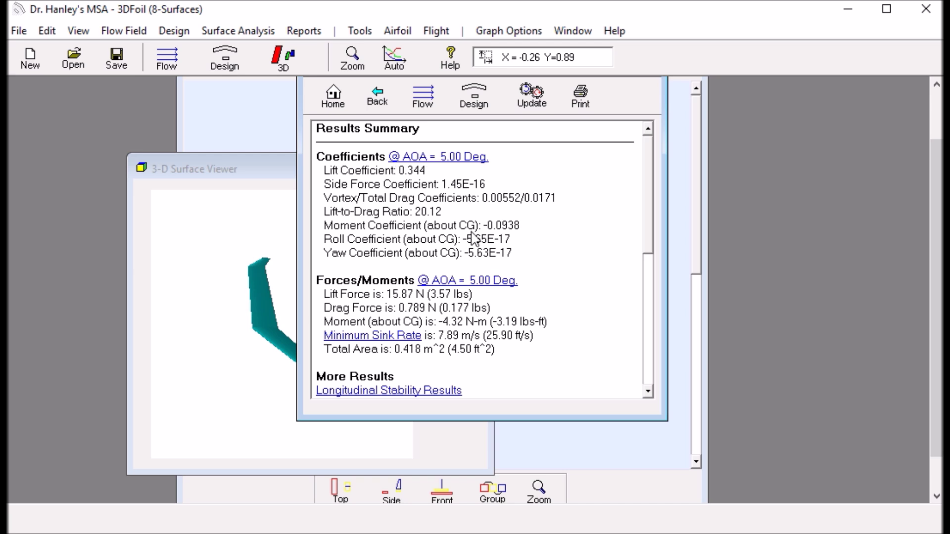
{"action": "left_click_drag", "start_coordinate": [478, 418], "coordinate": [480, 463]}
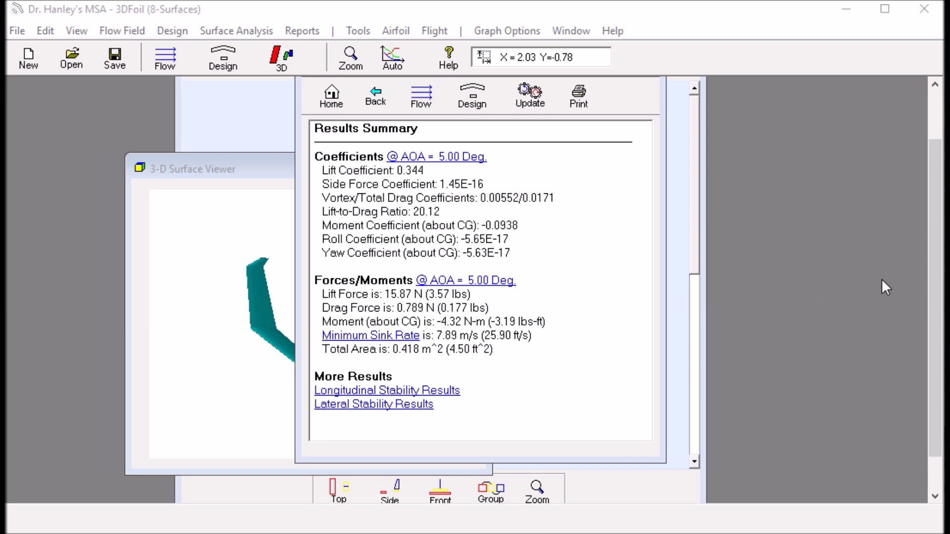
{"action": "left_click_drag", "start_coordinate": [934, 259], "coordinate": [936, 228]}
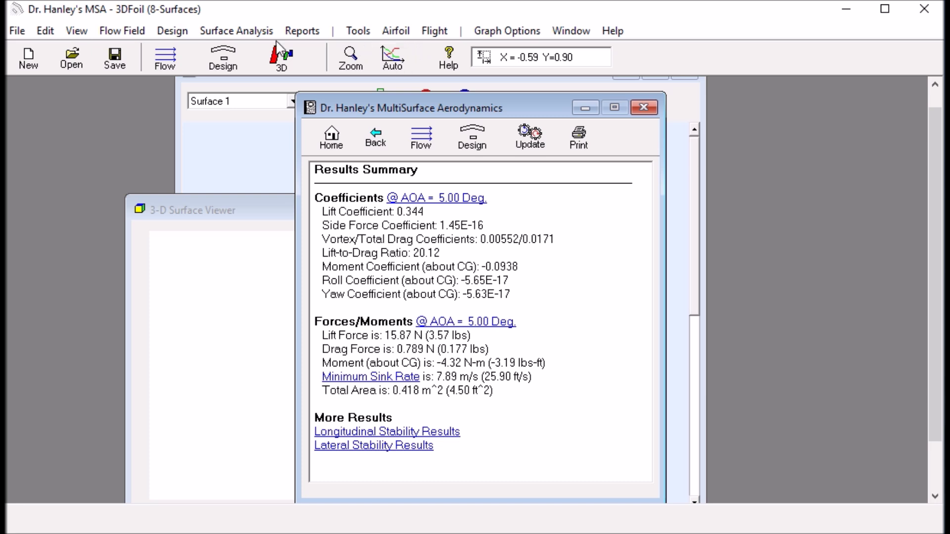
Open the longitudinal stability report and arrange it beside the wing outline and the 3D view.
{"action": "left_click", "coordinate": [296, 33]}
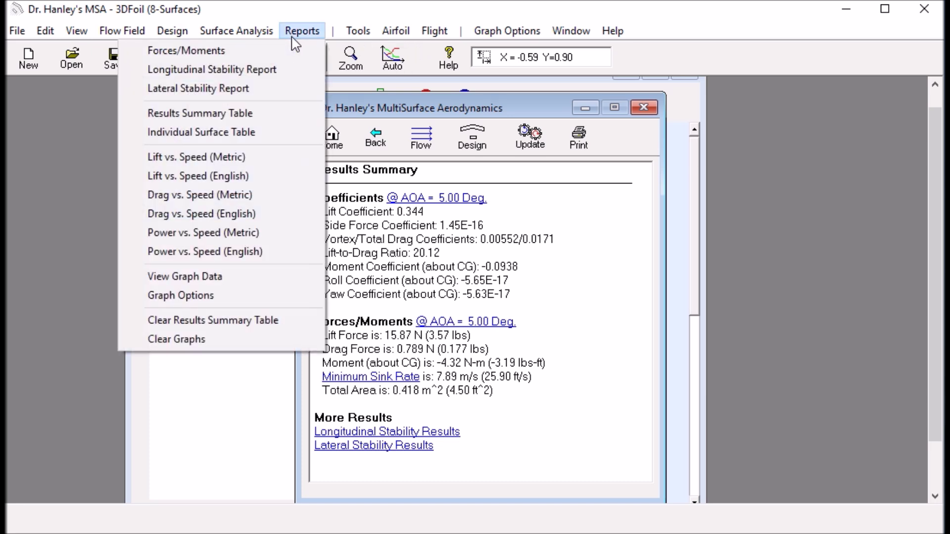
{"action": "left_click", "coordinate": [257, 70]}
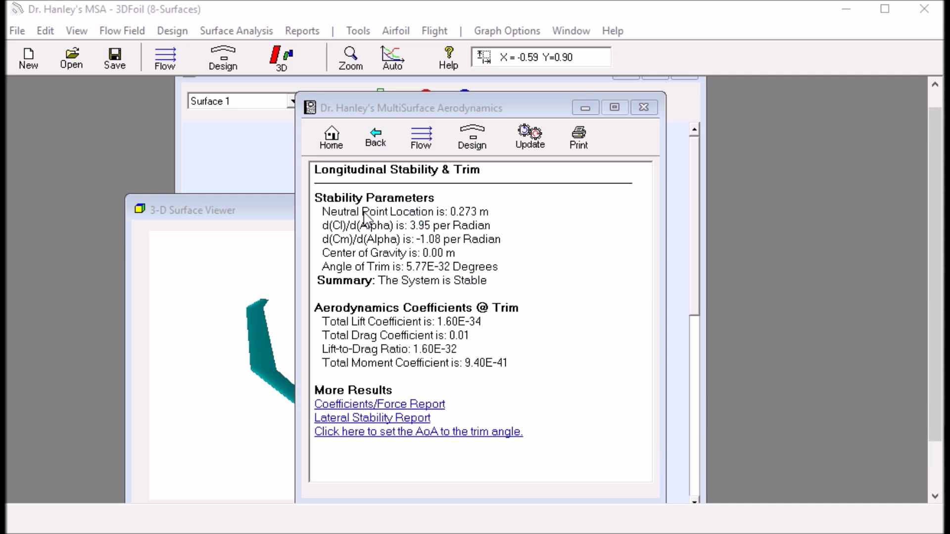
{"action": "left_click_drag", "start_coordinate": [432, 103], "coordinate": [643, 79]}
{"action": "left_click_drag", "start_coordinate": [324, 213], "coordinate": [126, 230]}
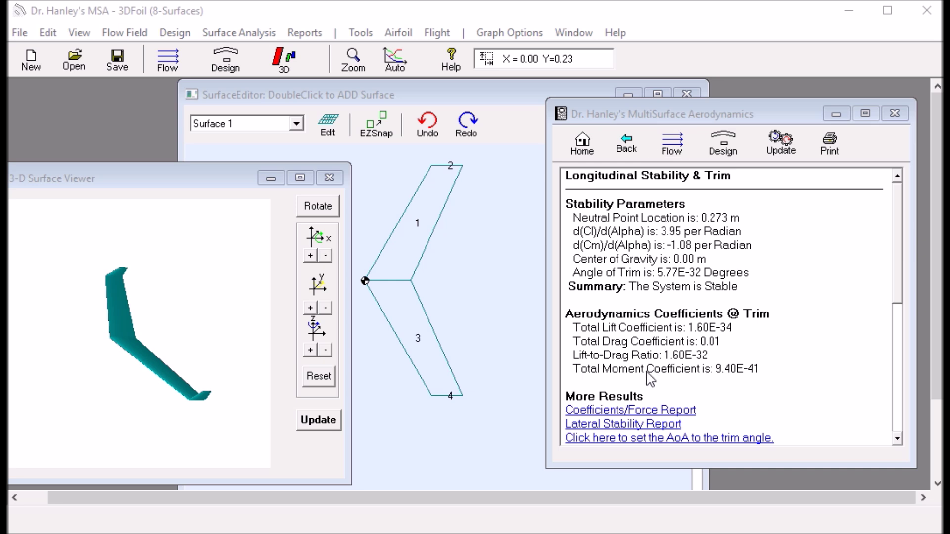
Open the lateral stability report and enlarge its window to read down to the stability summary.
{"action": "left_click", "coordinate": [614, 431]}
{"action": "left_click_drag", "start_coordinate": [662, 117], "coordinate": [612, 85]}
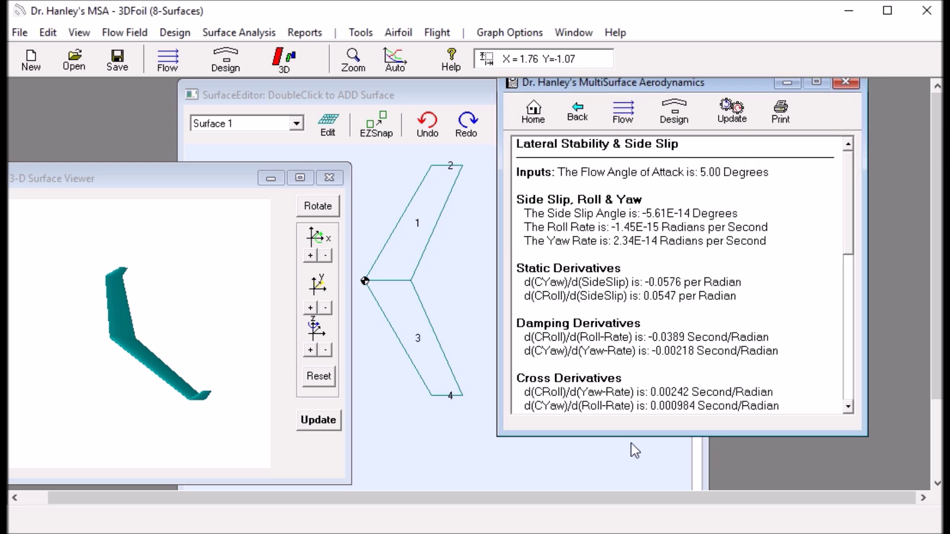
{"action": "left_click_drag", "start_coordinate": [632, 438], "coordinate": [642, 490]}
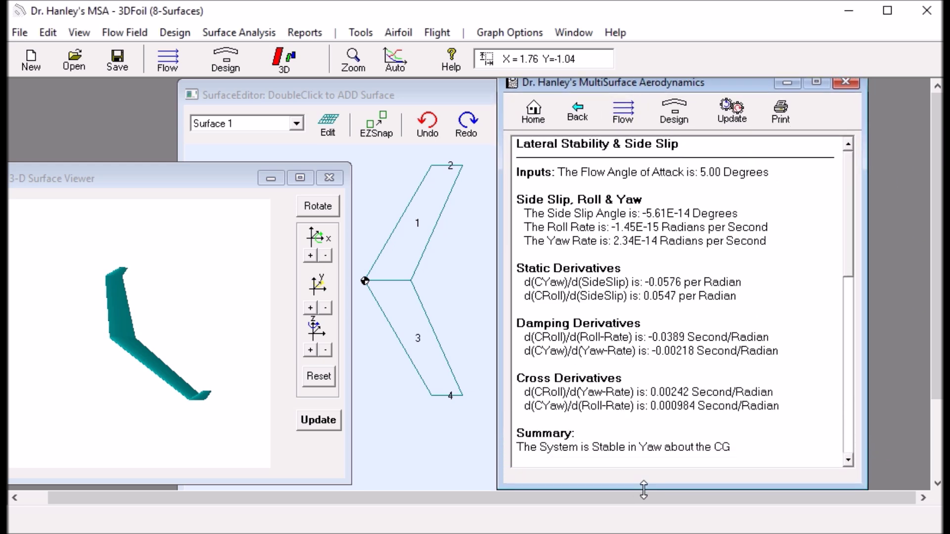
{"action": "left_click", "coordinate": [446, 365]}
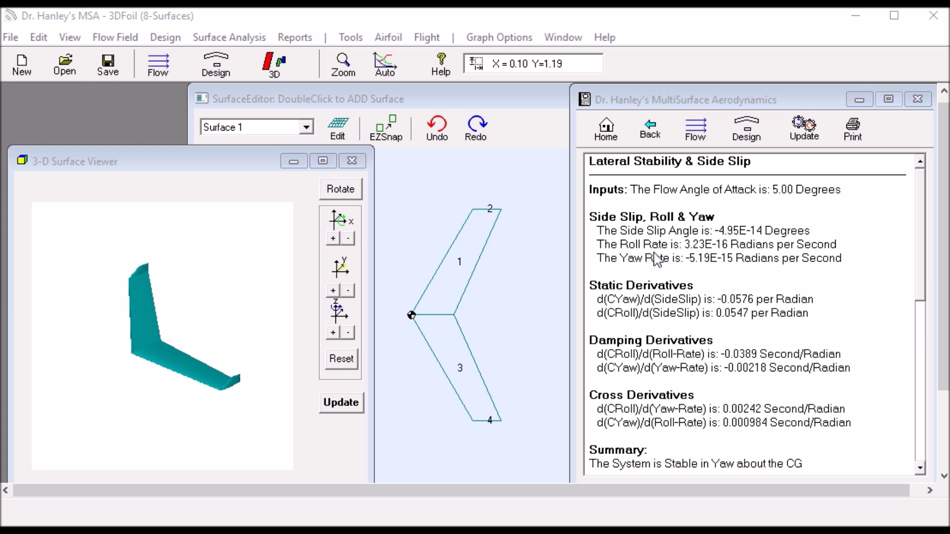
Bring the wing outline forward, open the individual surface results table, and enlarge it to show the columns for all four surfaces.
{"action": "left_click", "coordinate": [505, 102]}
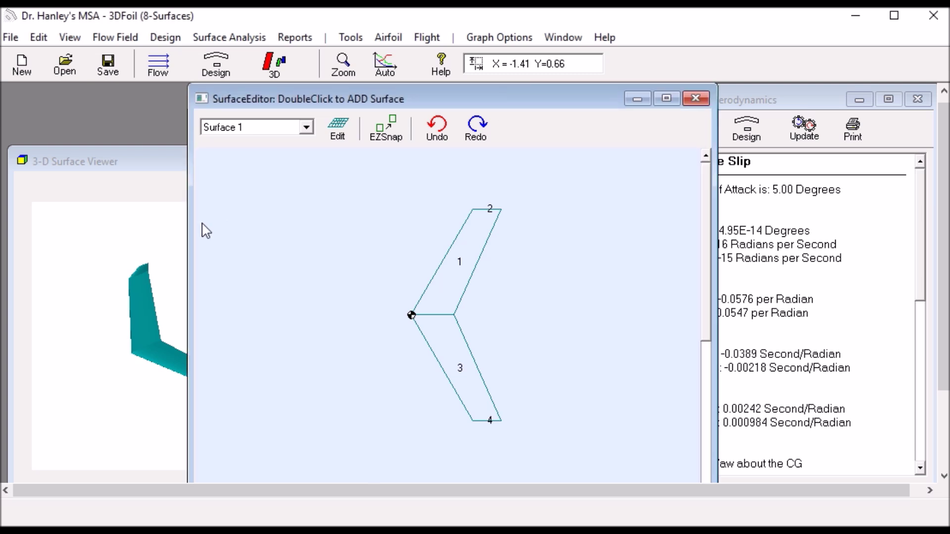
{"action": "left_click", "coordinate": [156, 229]}
{"action": "left_click", "coordinate": [524, 105]}
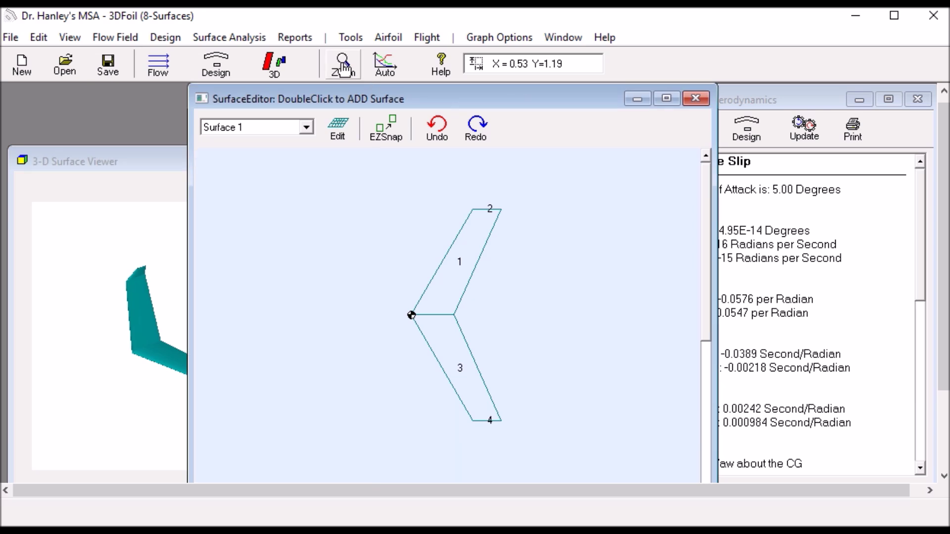
{"action": "left_click", "coordinate": [301, 40]}
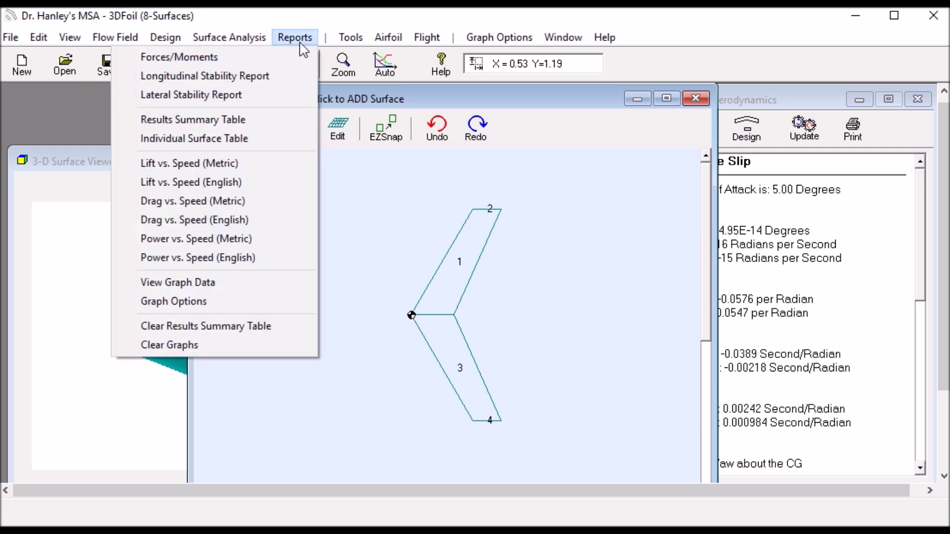
{"action": "left_click", "coordinate": [246, 139]}
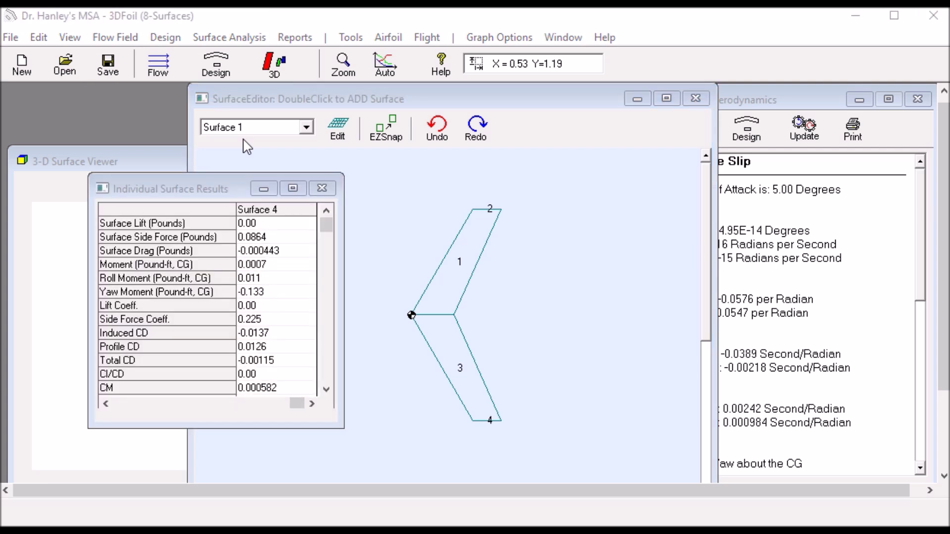
{"action": "left_click_drag", "start_coordinate": [241, 173], "coordinate": [249, 92]}
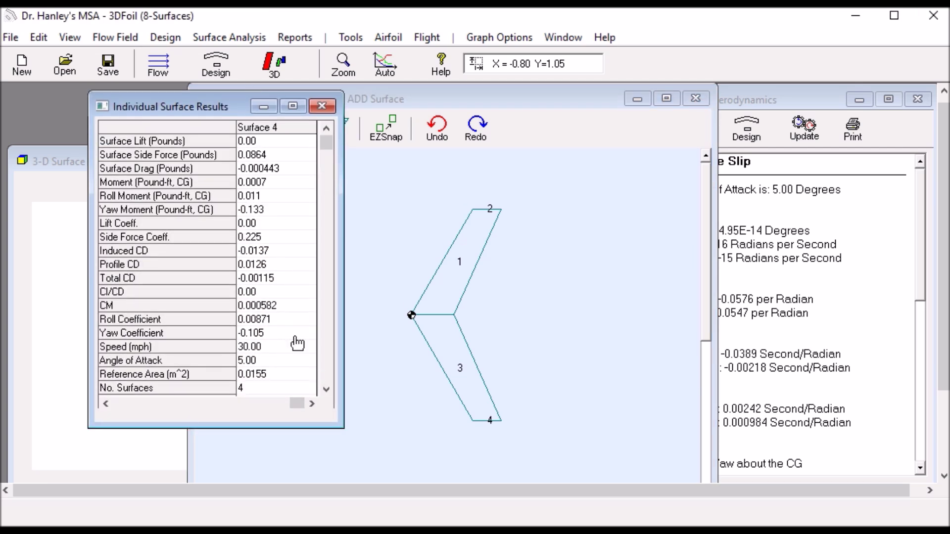
{"action": "left_click_drag", "start_coordinate": [338, 429], "coordinate": [804, 490]}
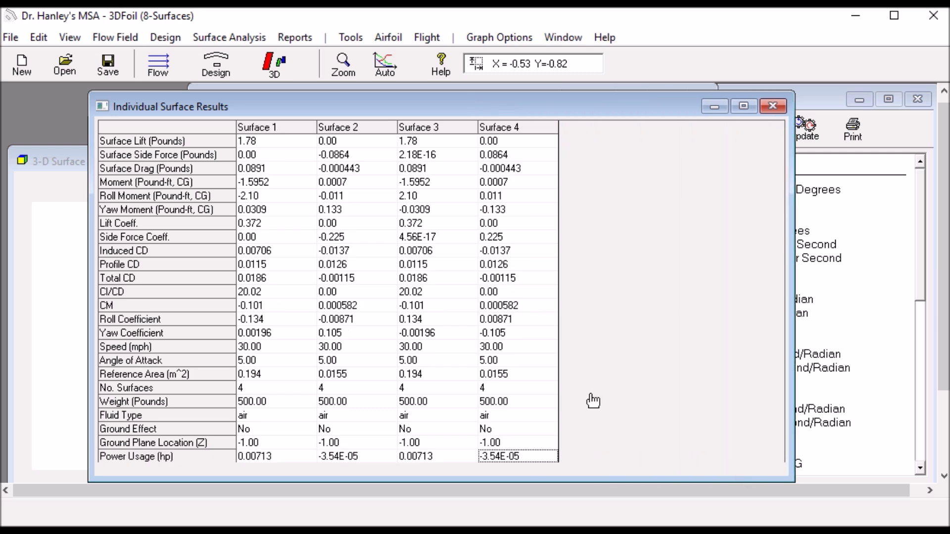
Arrange the individual surface results beside the wing outline and compare the table columns with the numbered wing and winglet surfaces.
{"action": "left_click_drag", "start_coordinate": [535, 102], "coordinate": [793, 90]}
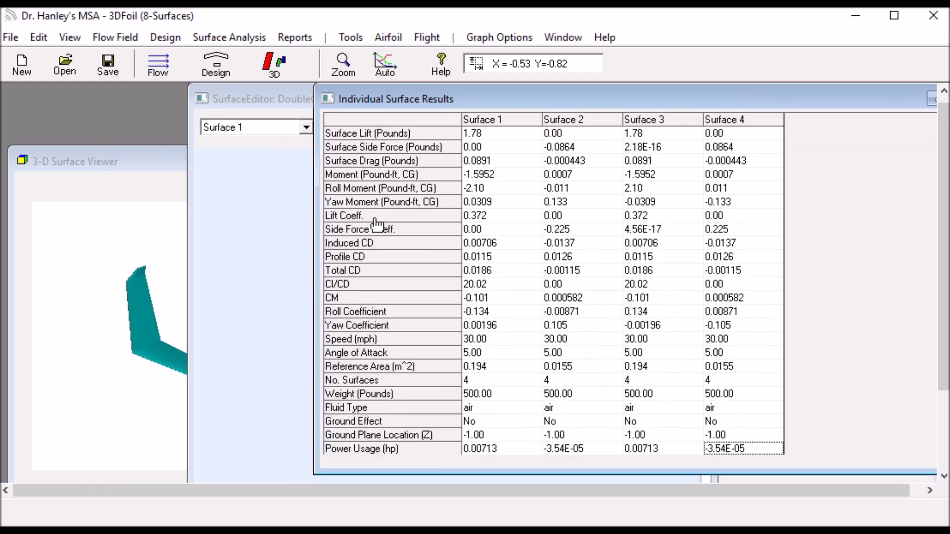
{"action": "left_click", "coordinate": [291, 241]}
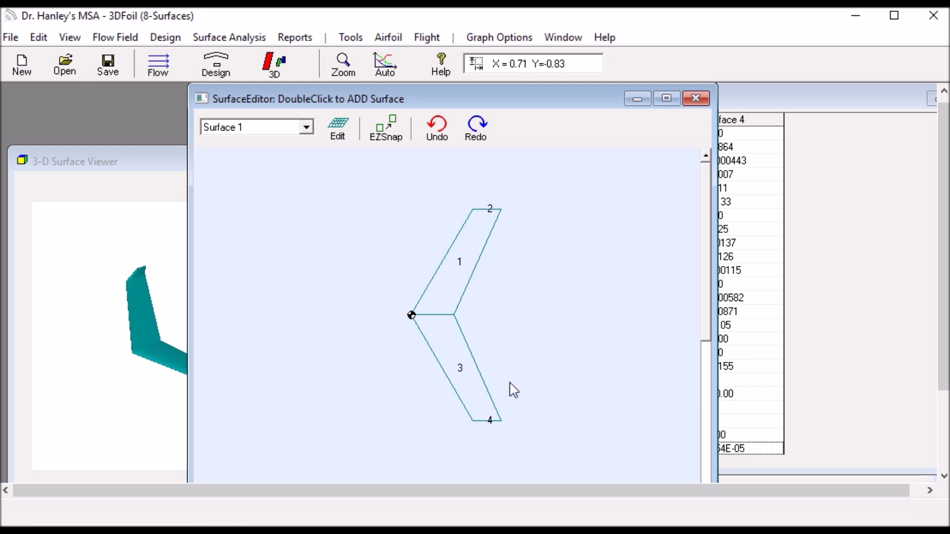
{"action": "left_click_drag", "start_coordinate": [478, 97], "coordinate": [317, 120]}
{"action": "left_click", "coordinate": [664, 202]}
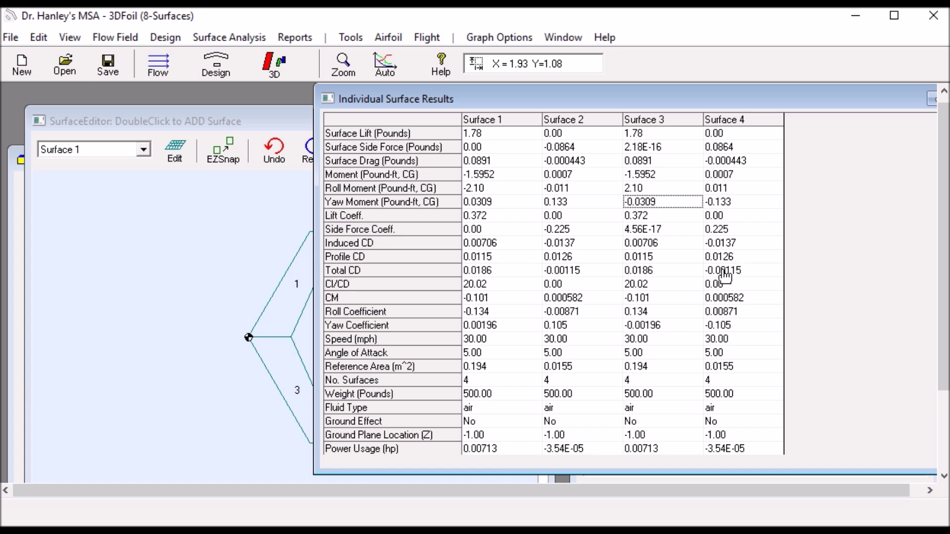
{"action": "left_click", "coordinate": [272, 199]}
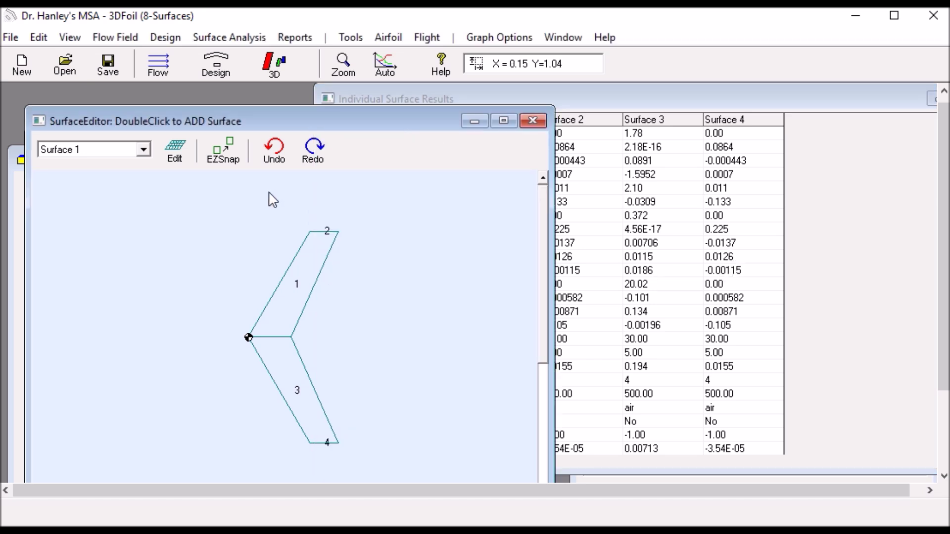